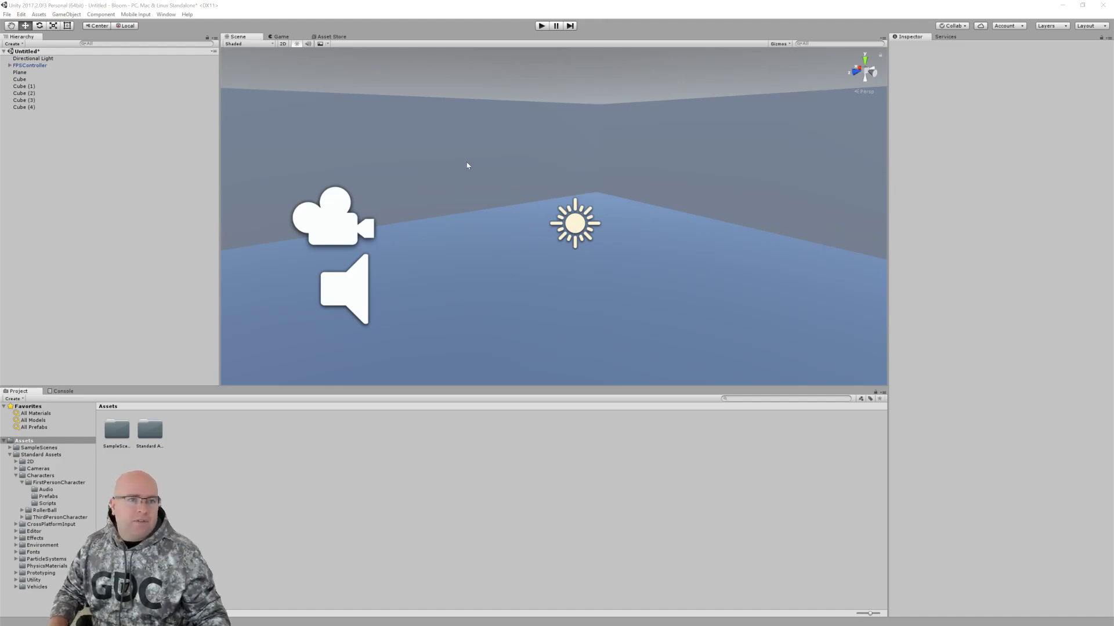
# Delete the Directional Light from the scene
pyautogui.scroll(-6, 542, 211)
pyautogui.scroll(6, 542, 211)
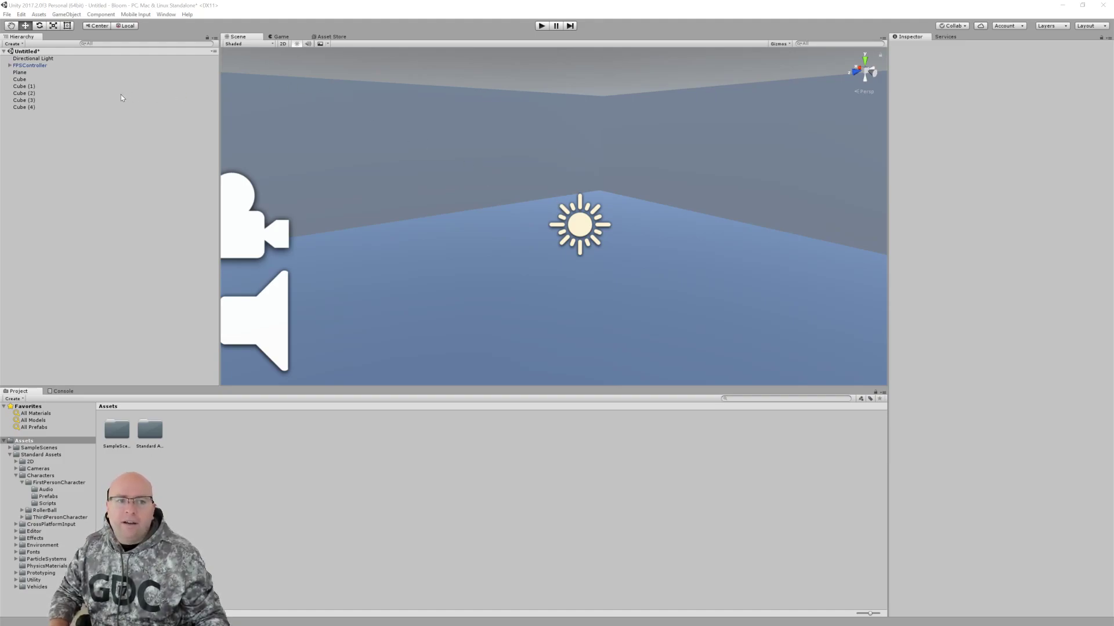
pyautogui.moveTo(490, 196)
pyautogui.mouseDown(button='right')
pyautogui.moveTo(517, 181)
pyautogui.moveTo(511, 194)
pyautogui.mouseUp(button='right')
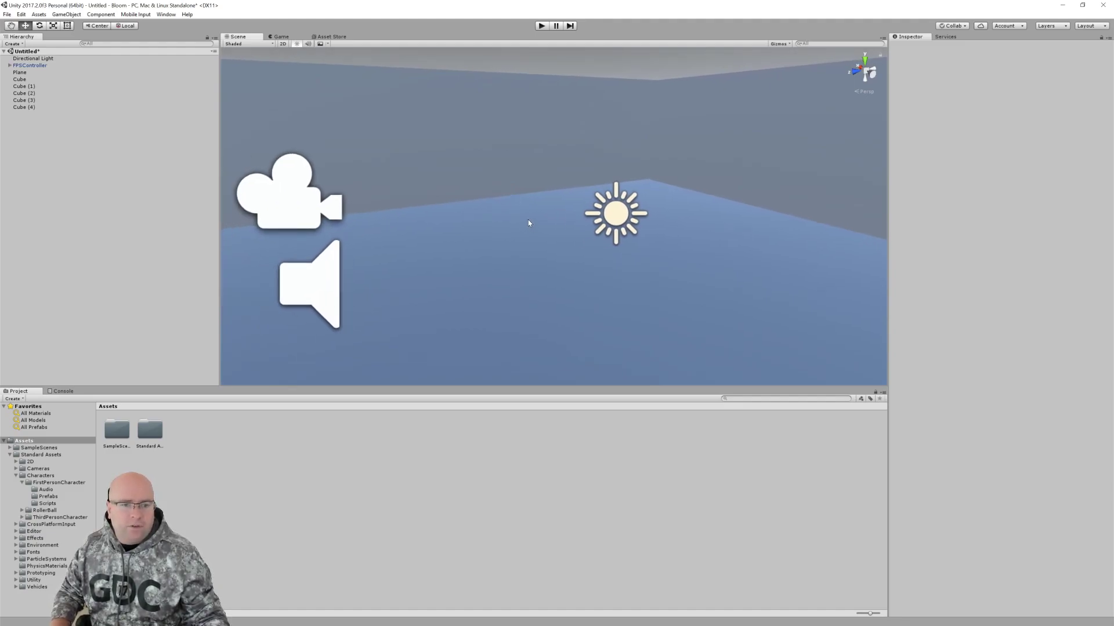
pyautogui.click(627, 210)
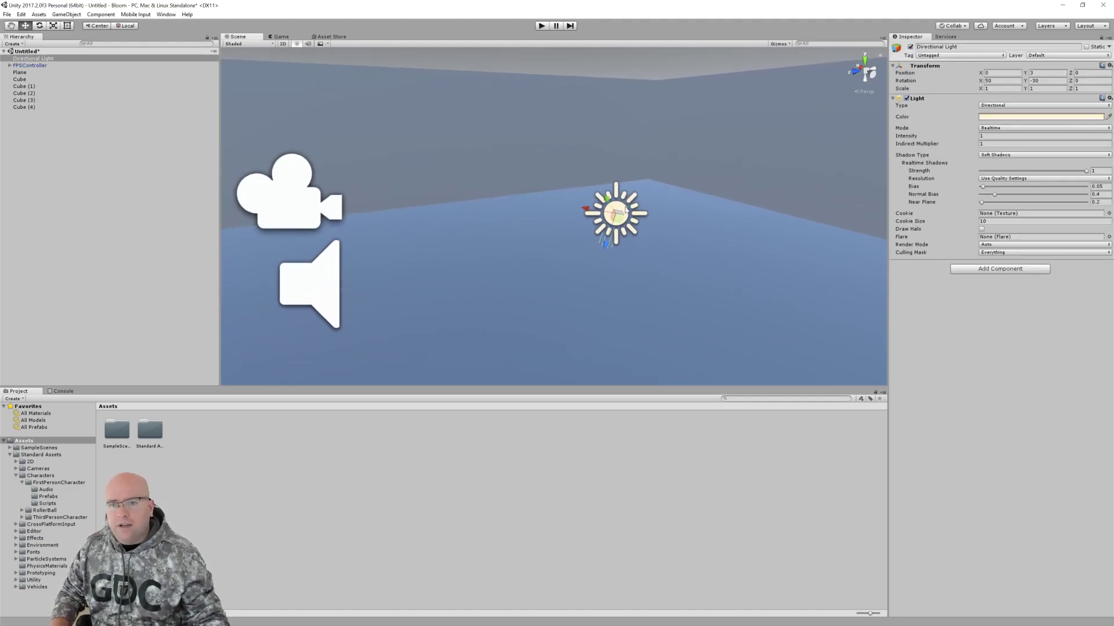
pyautogui.press('Delete')
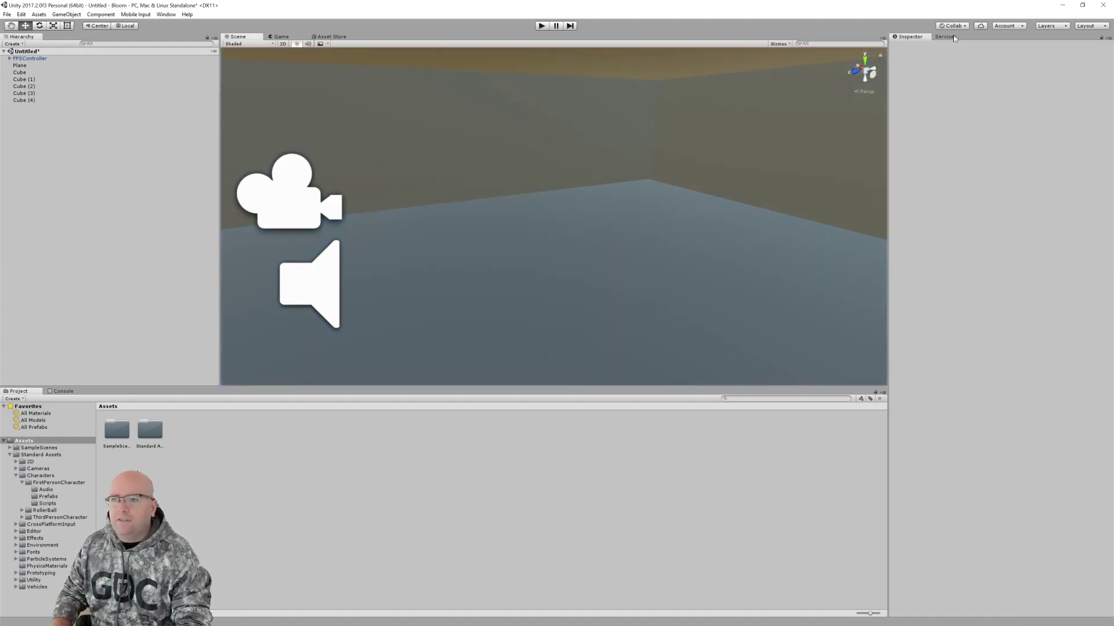
# Dock the Lighting settings window beside the Inspector and set the environment lighting's Intensity Multiplier to 0
pyautogui.click(953, 37)
pyautogui.click(910, 36)
pyautogui.click(166, 14)
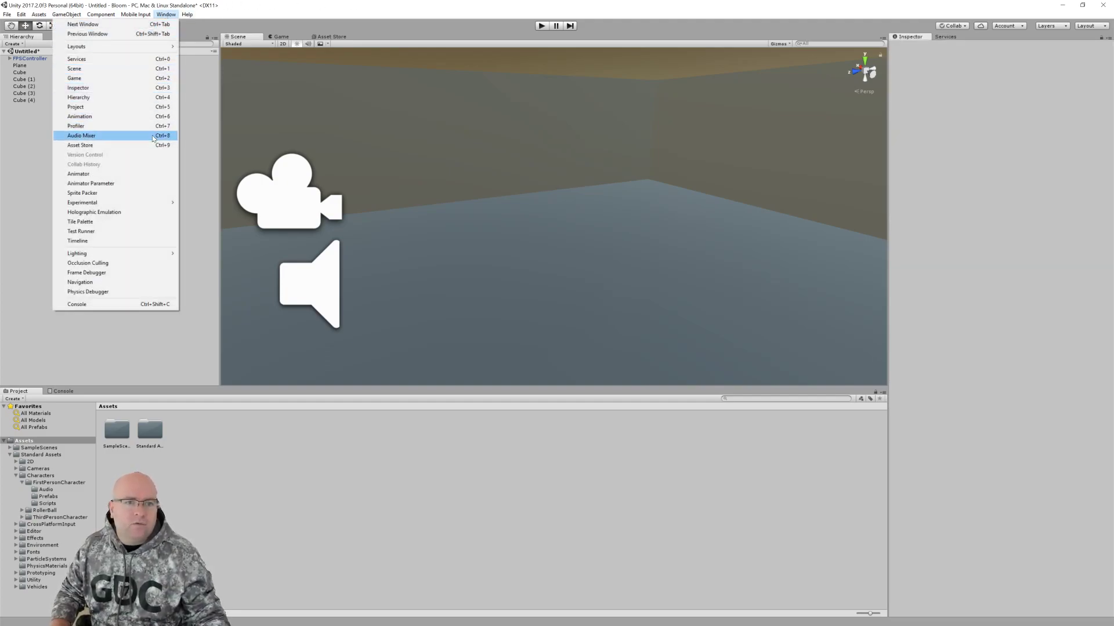
pyautogui.moveTo(147, 256)
pyautogui.click(203, 253)
pyautogui.moveTo(32, 10); pyautogui.dragTo(955, 43)
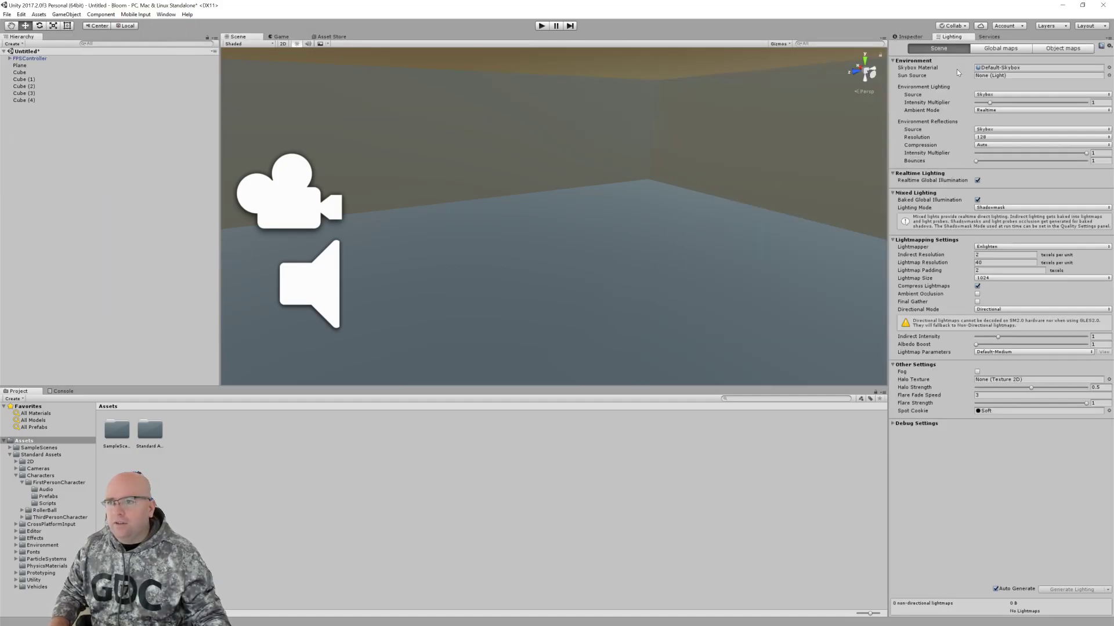
pyautogui.moveTo(990, 102); pyautogui.dragTo(976, 103)
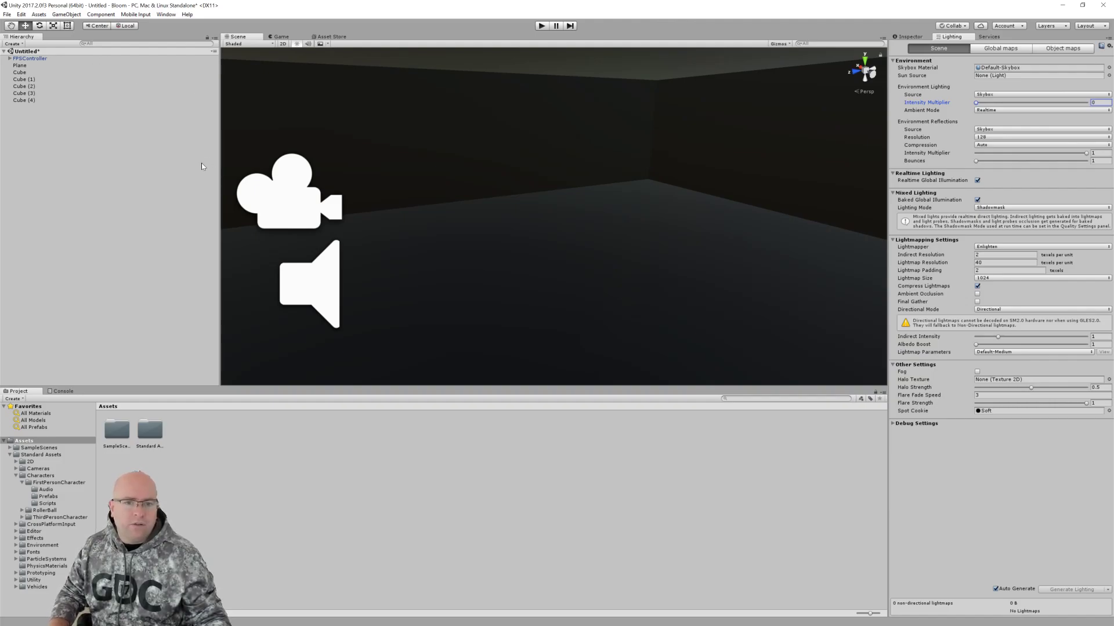
# Add a new cube and move it above the room's floor to about X 3.55, Y 3.24, Z -1.12
pyautogui.moveTo(507, 209); pyautogui.dragTo(606, 231, button='right')
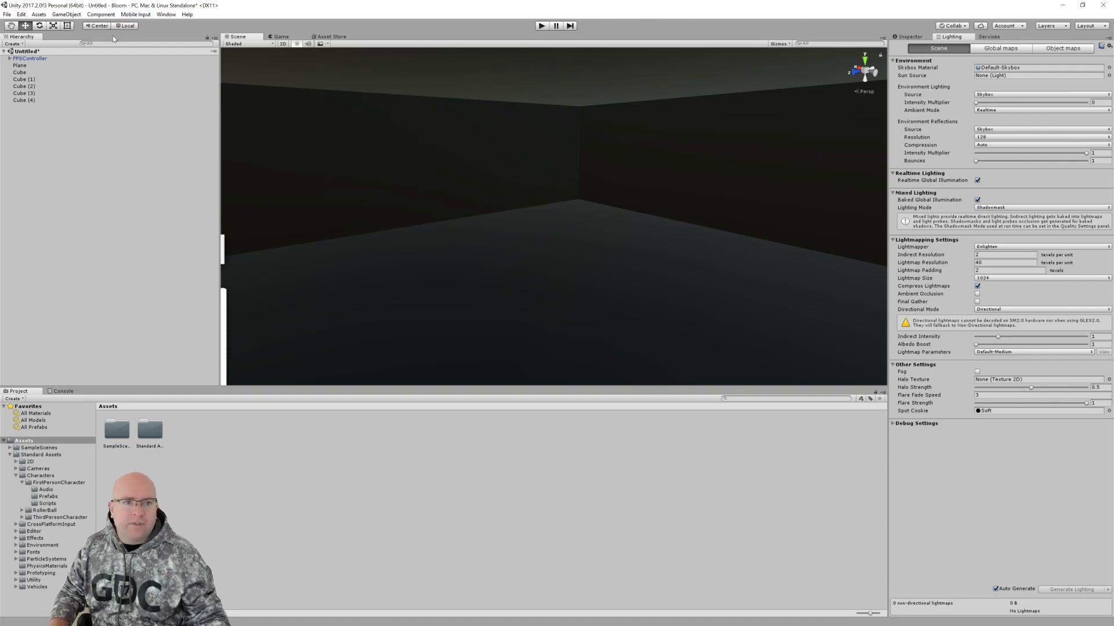
pyautogui.click(67, 14)
pyautogui.moveTo(81, 49)
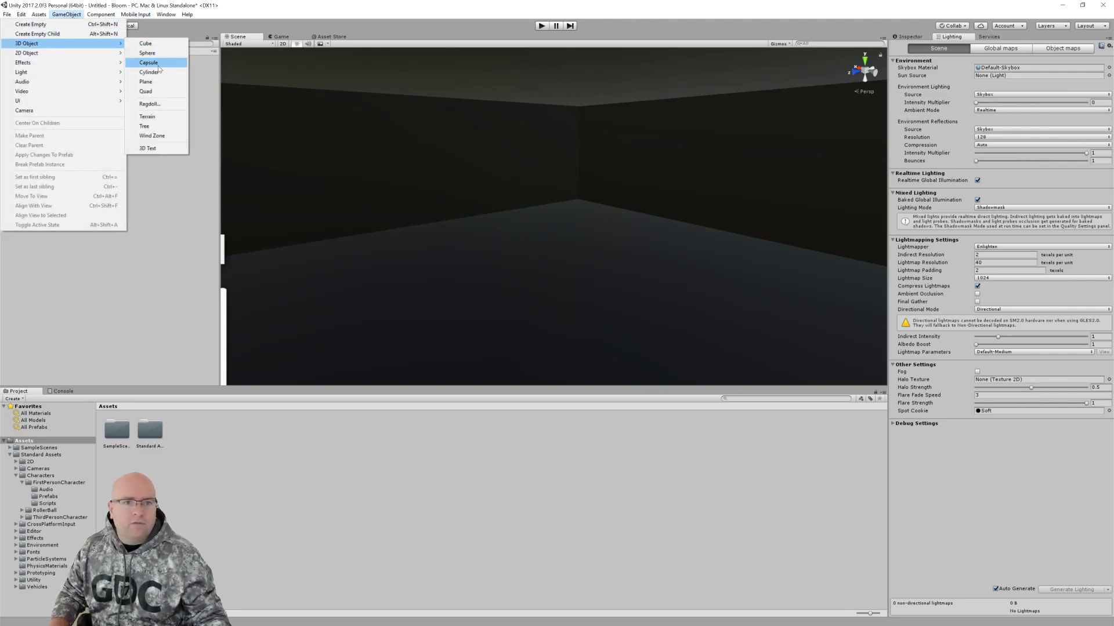
pyautogui.click(146, 44)
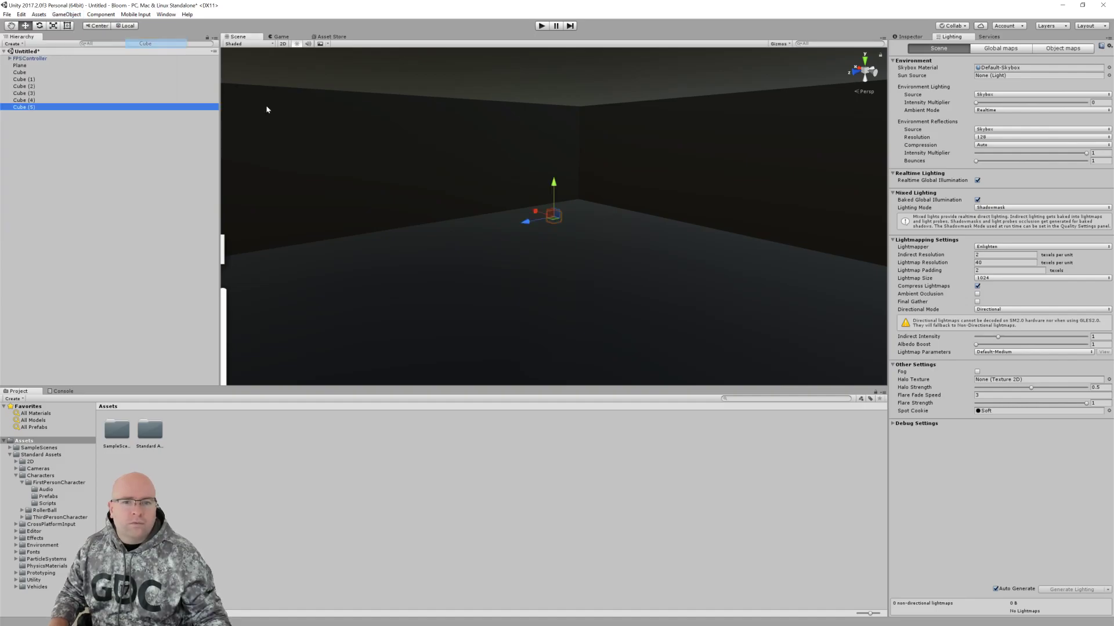
pyautogui.moveTo(554, 223); pyautogui.dragTo(490, 161)
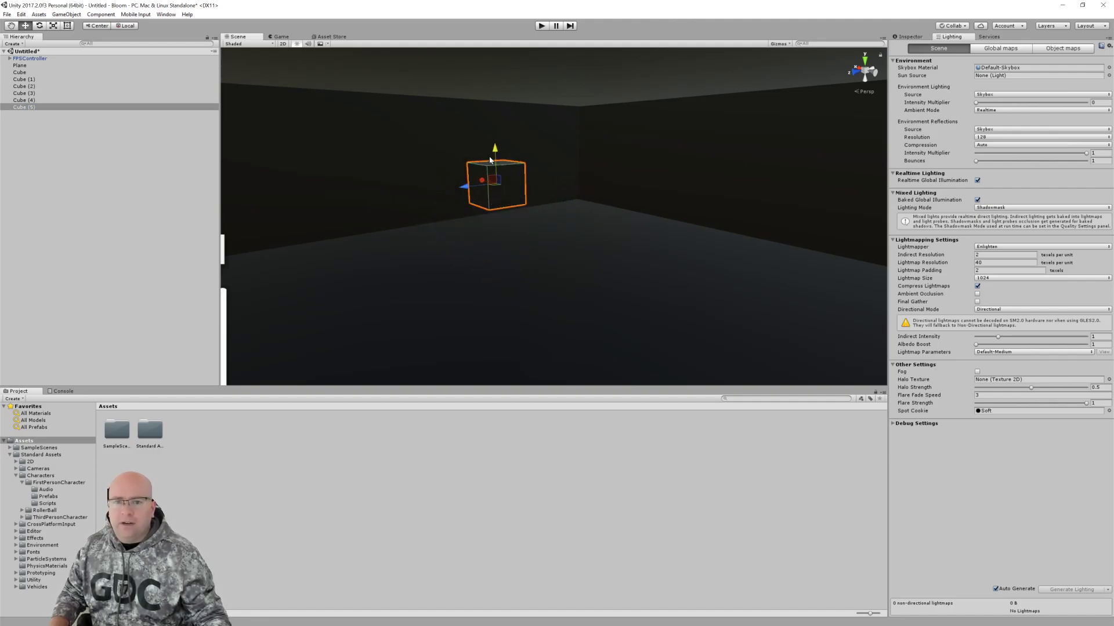
# Enlarge the Scene view by narrowing the Hierarchy and reducing the Project area's height
pyautogui.moveTo(223, 304); pyautogui.dragTo(124, 304)
pyautogui.moveTo(345, 387); pyautogui.dragTo(360, 474)
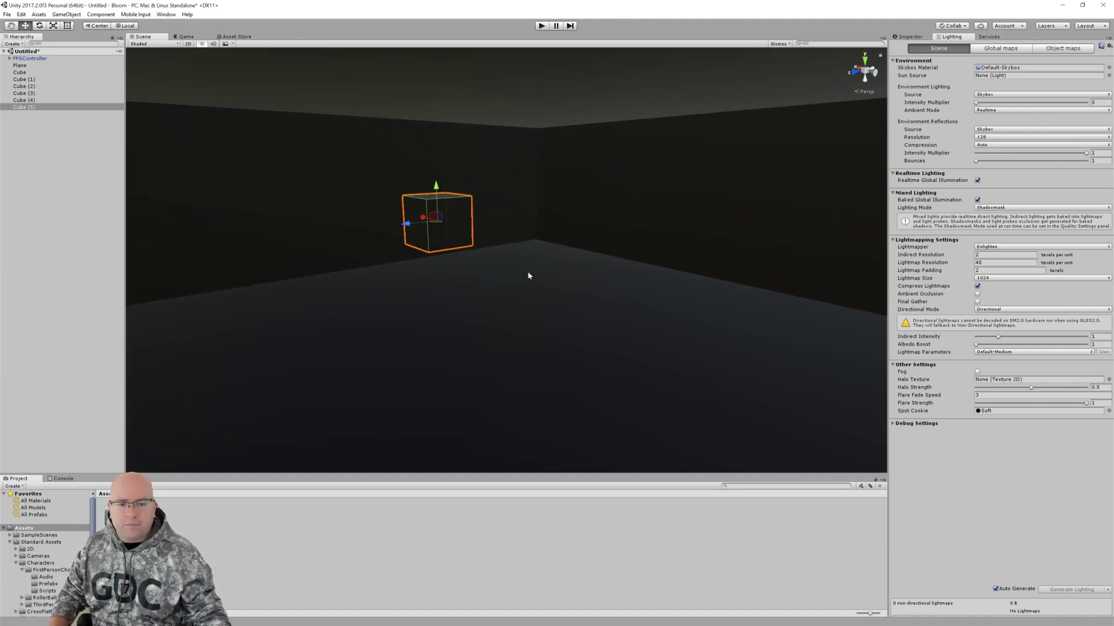
pyautogui.moveTo(342, 472); pyautogui.dragTo(349, 450)
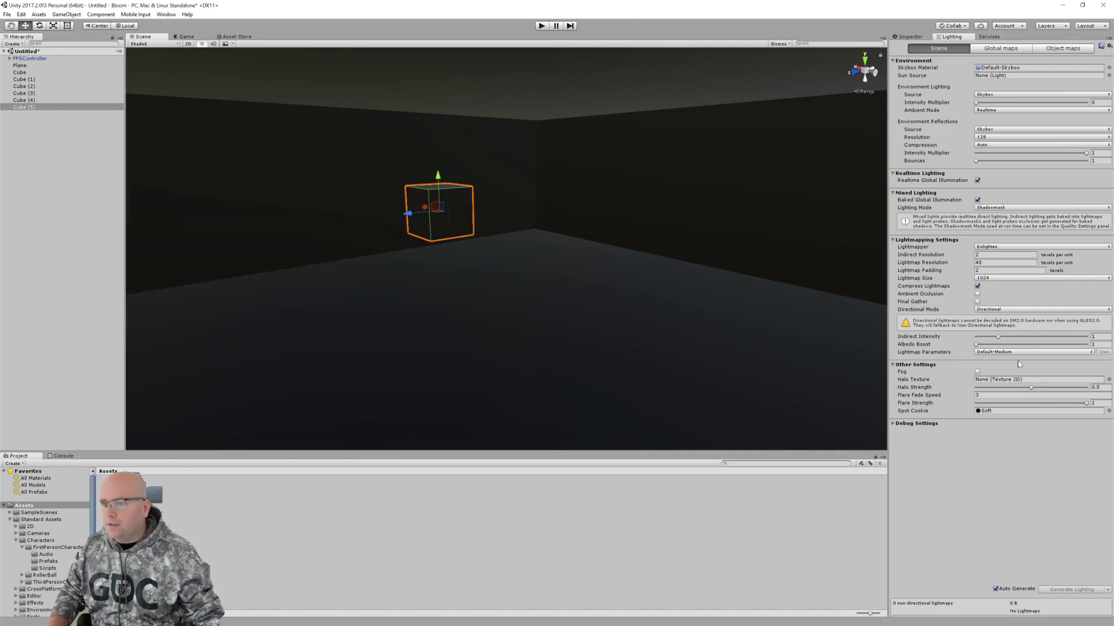
# Create a new material in the Assets folder and name it GlowyMaterial
pyautogui.click(913, 38)
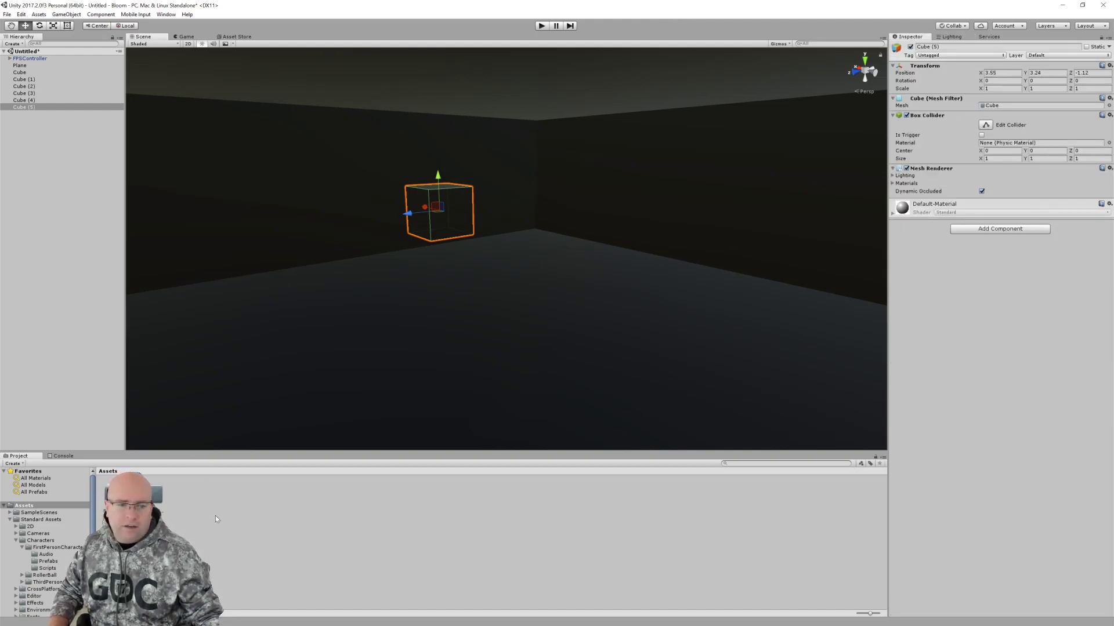
pyautogui.rightClick(242, 503)
pyautogui.moveTo(284, 332)
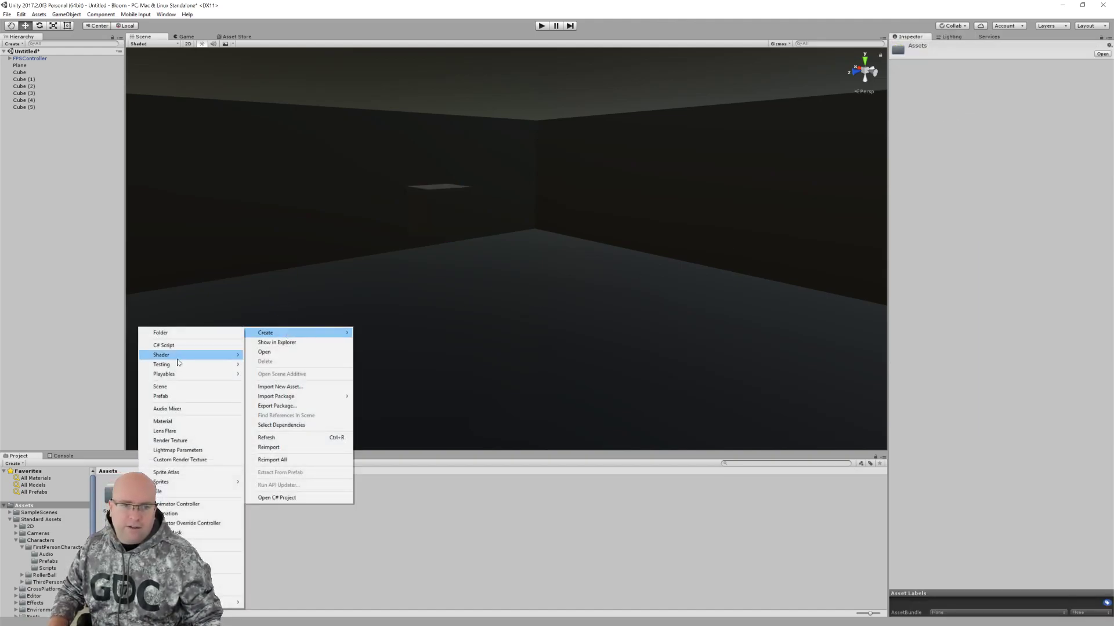
pyautogui.click(184, 422)
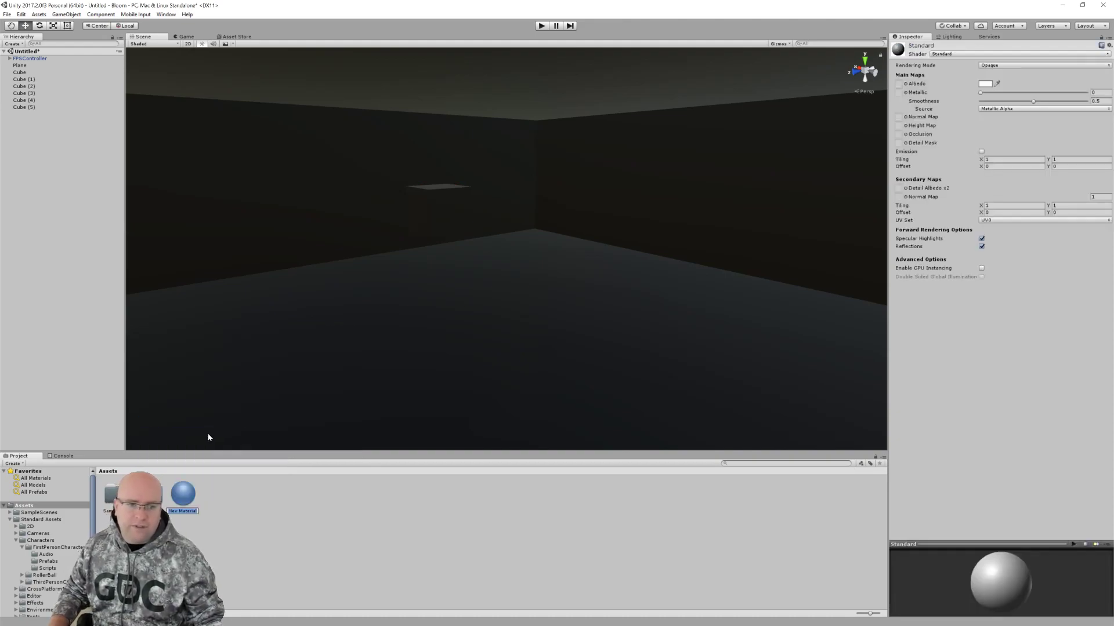
pyautogui.write('Glowy')
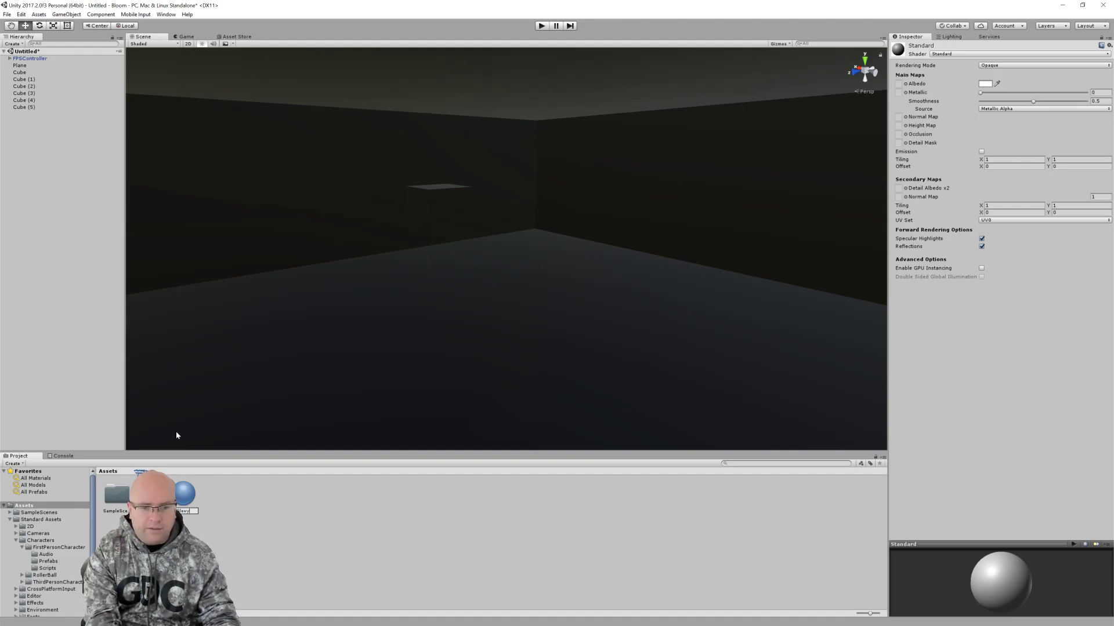
pyautogui.write('Ma')
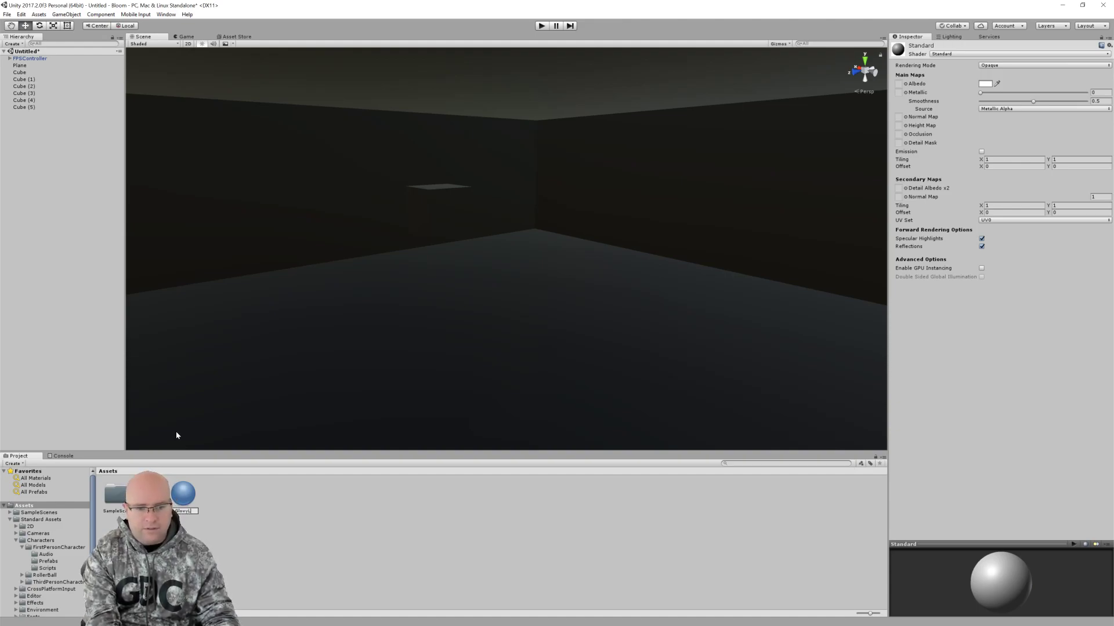
pyautogui.write('terial')
pyautogui.press('Return')
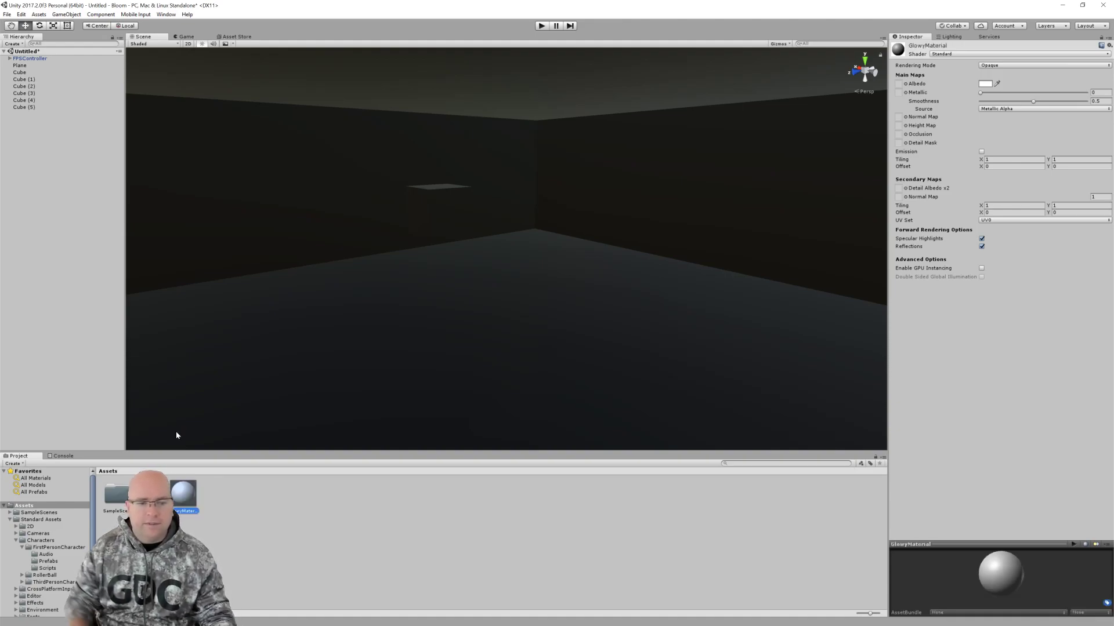
# Set GlowyMaterial's albedo color to pure red (FF0000)
pyautogui.click(985, 84)
pyautogui.click(79, 46)
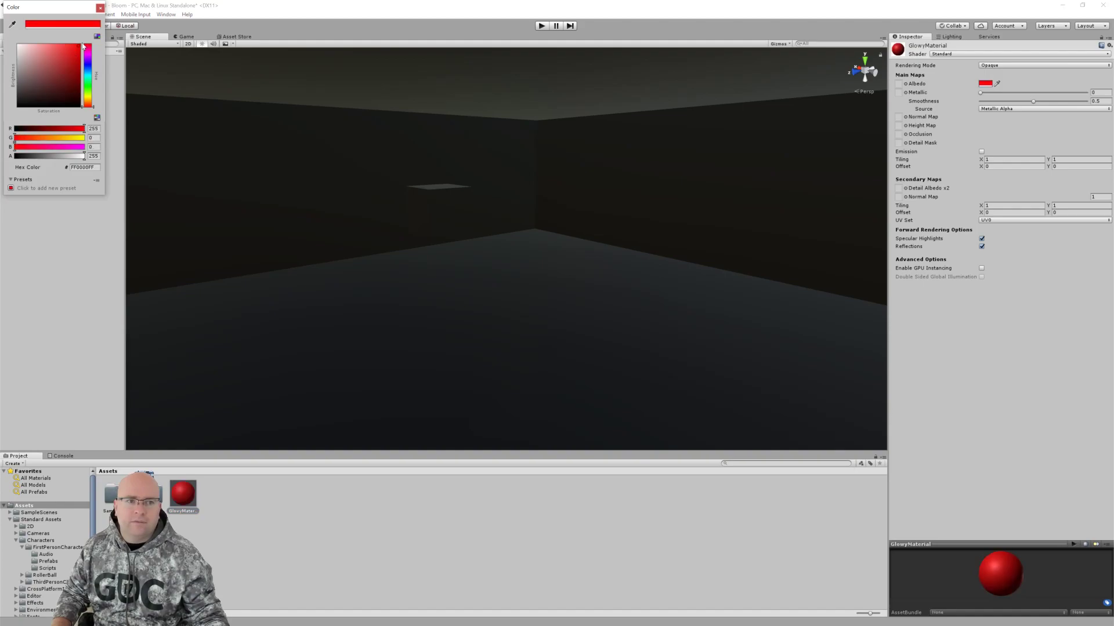
pyautogui.click(101, 7)
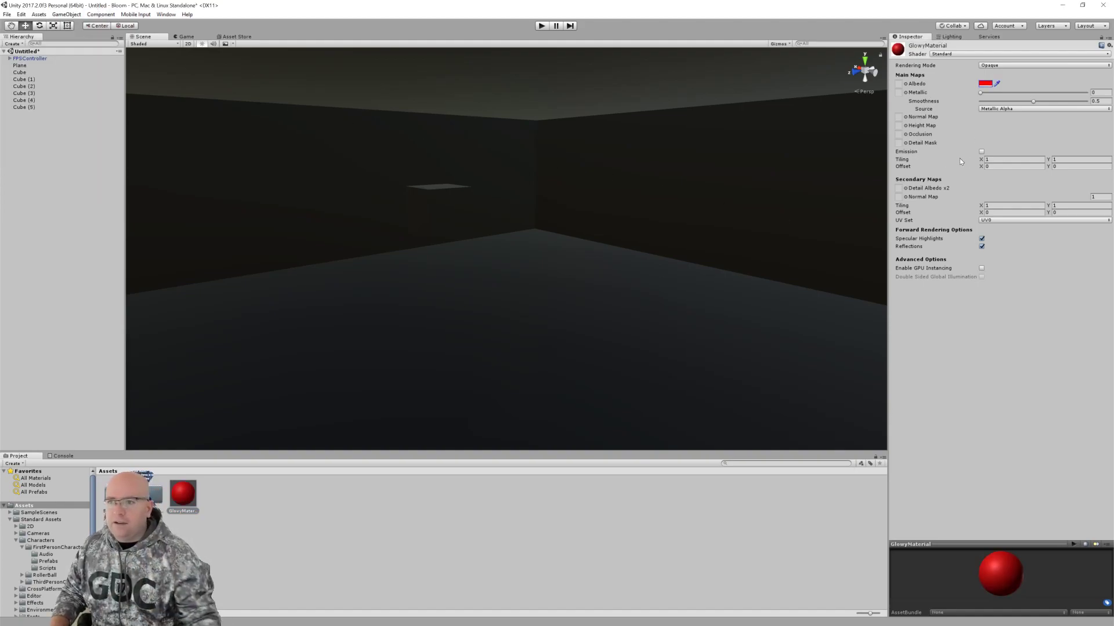
# Enable emission on GlowyMaterial and set the emission color to bright red
pyautogui.click(982, 152)
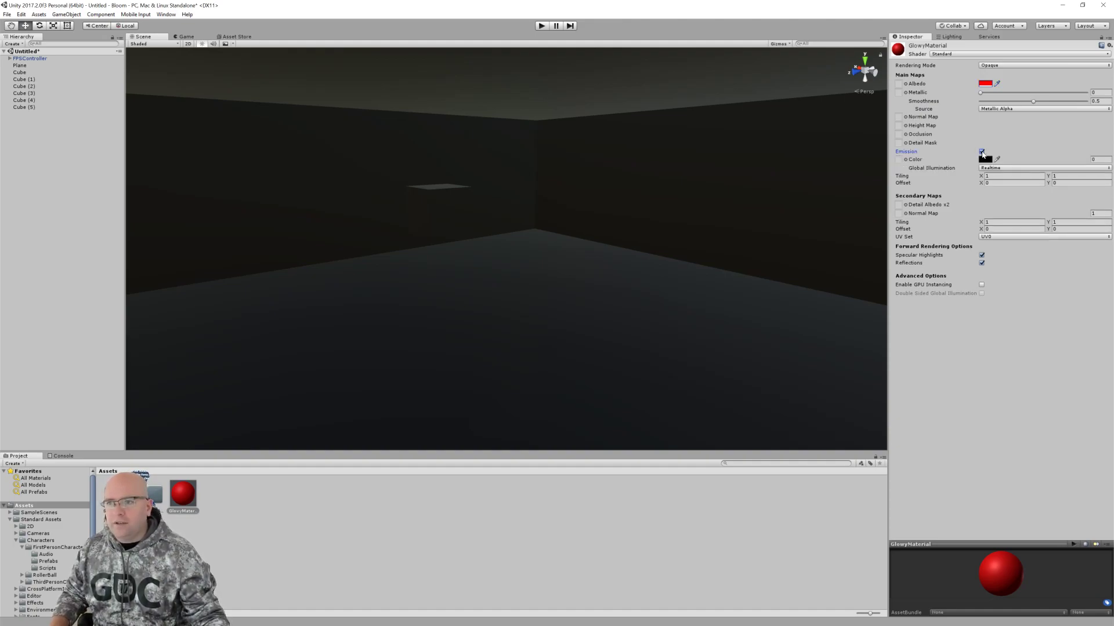
pyautogui.click(983, 160)
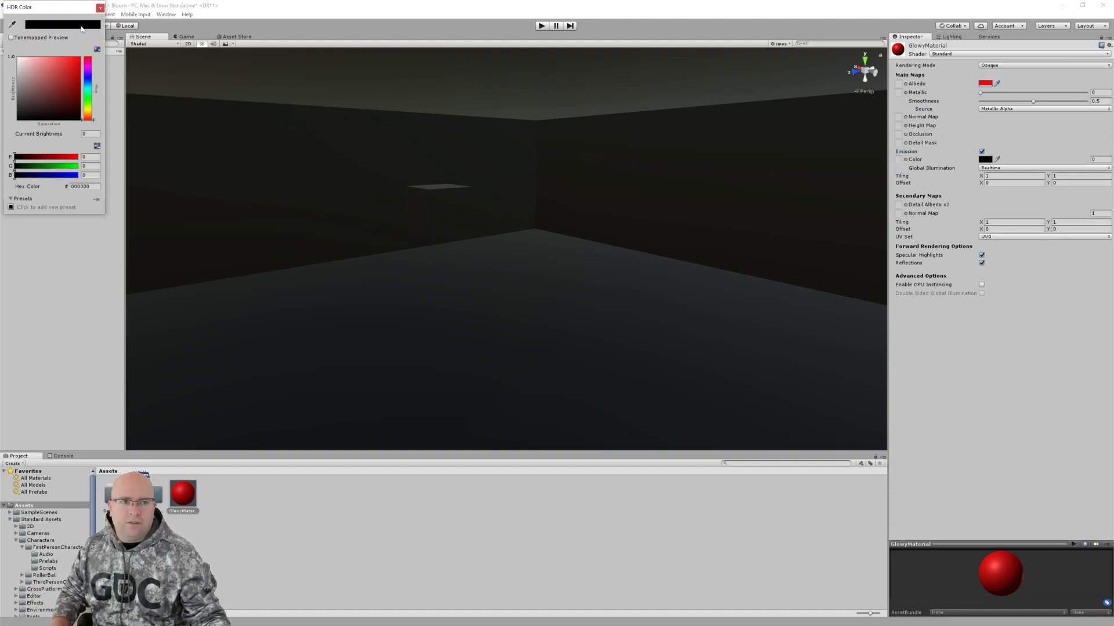
pyautogui.moveTo(75, 68); pyautogui.dragTo(93, 44)
pyautogui.click(101, 8)
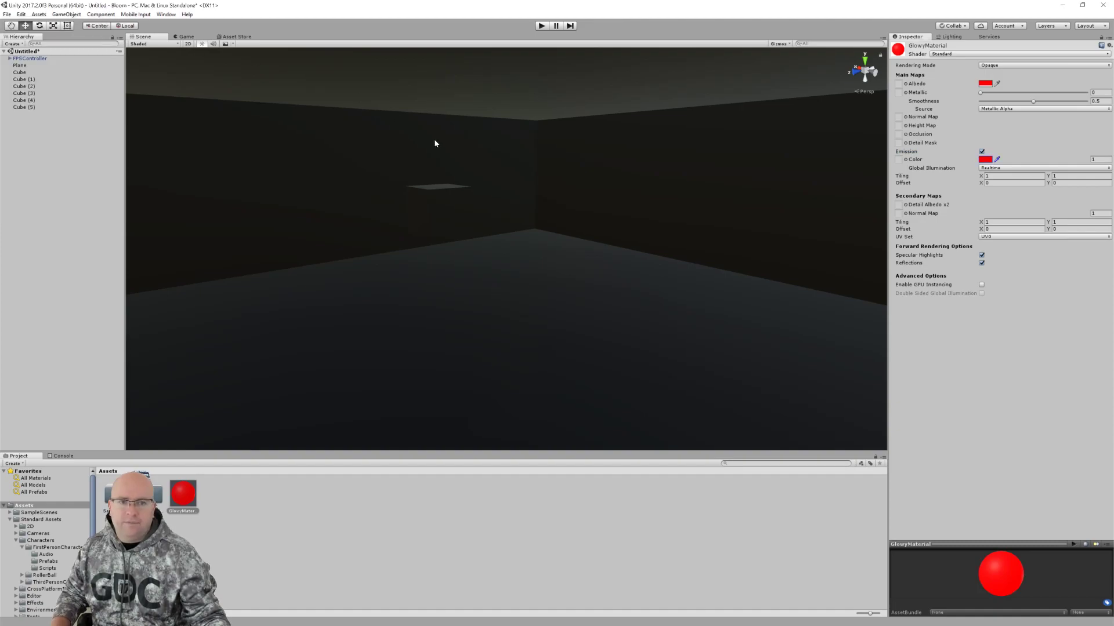
# Set GlowyMaterial's emission brightness to 3 and its global illumination to Baked
pyautogui.click(1097, 160)
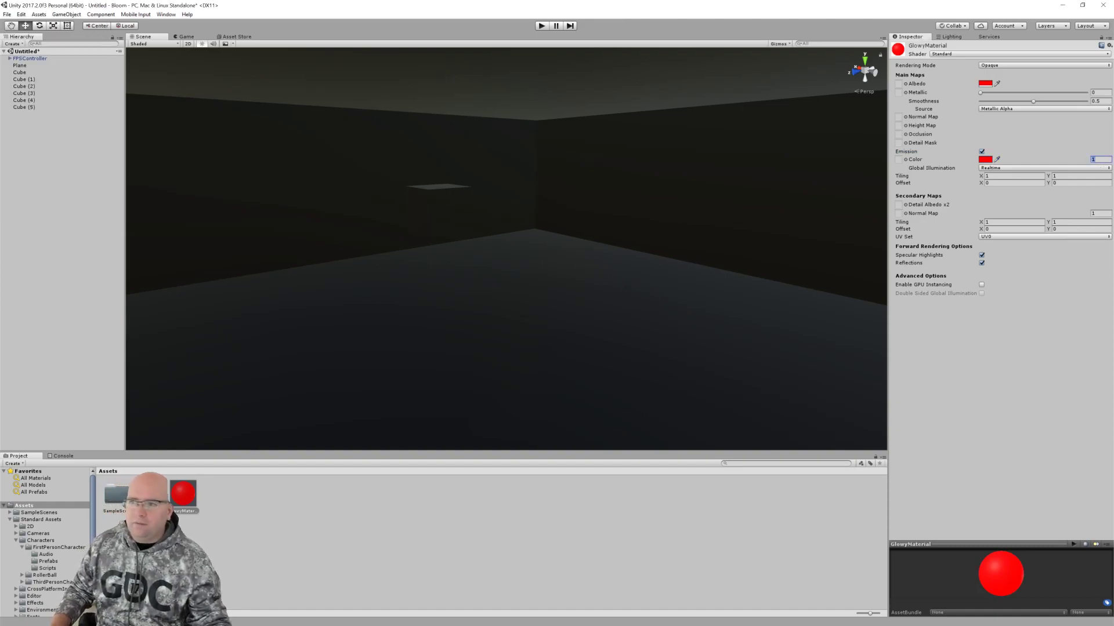
pyautogui.write('3')
pyautogui.click(1025, 169)
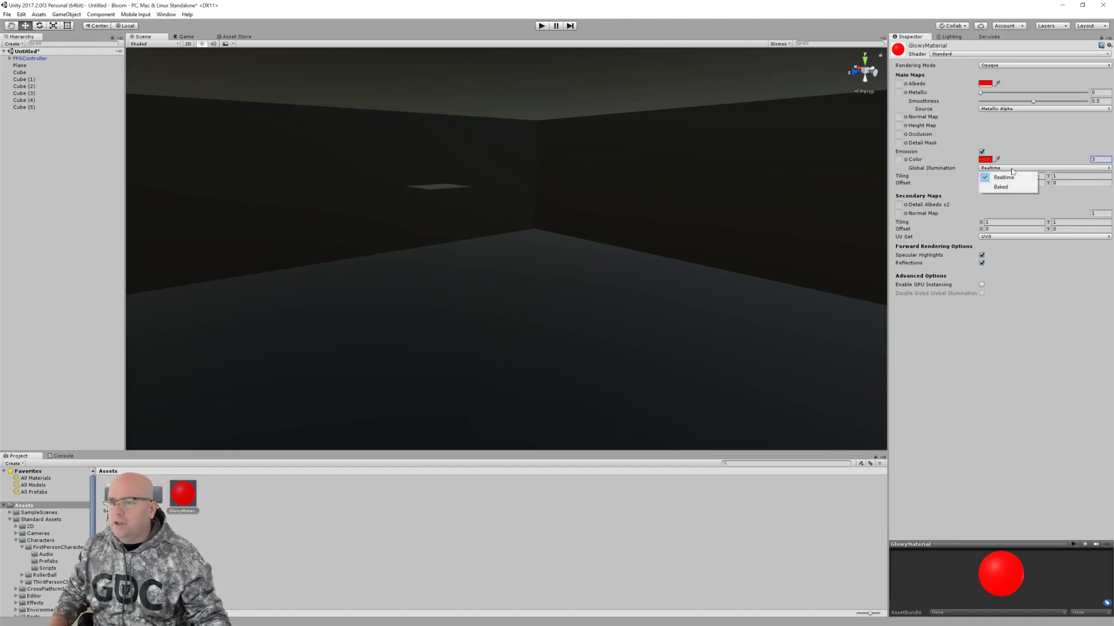
pyautogui.click(1020, 183)
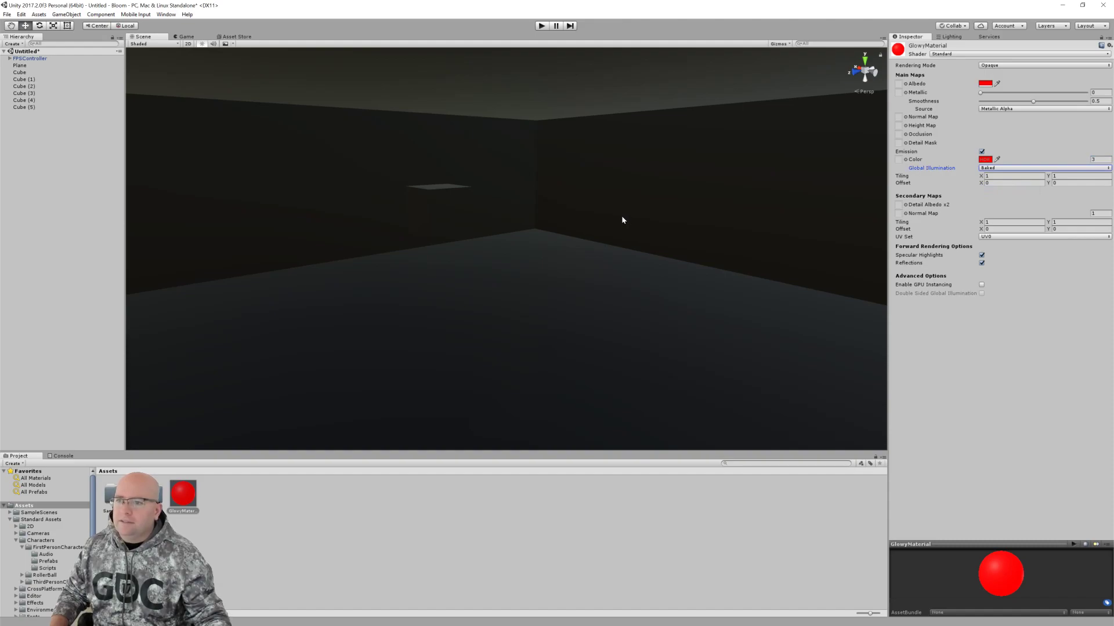
# Apply GlowyMaterial to the new cube floating in the room
pyautogui.click(437, 203)
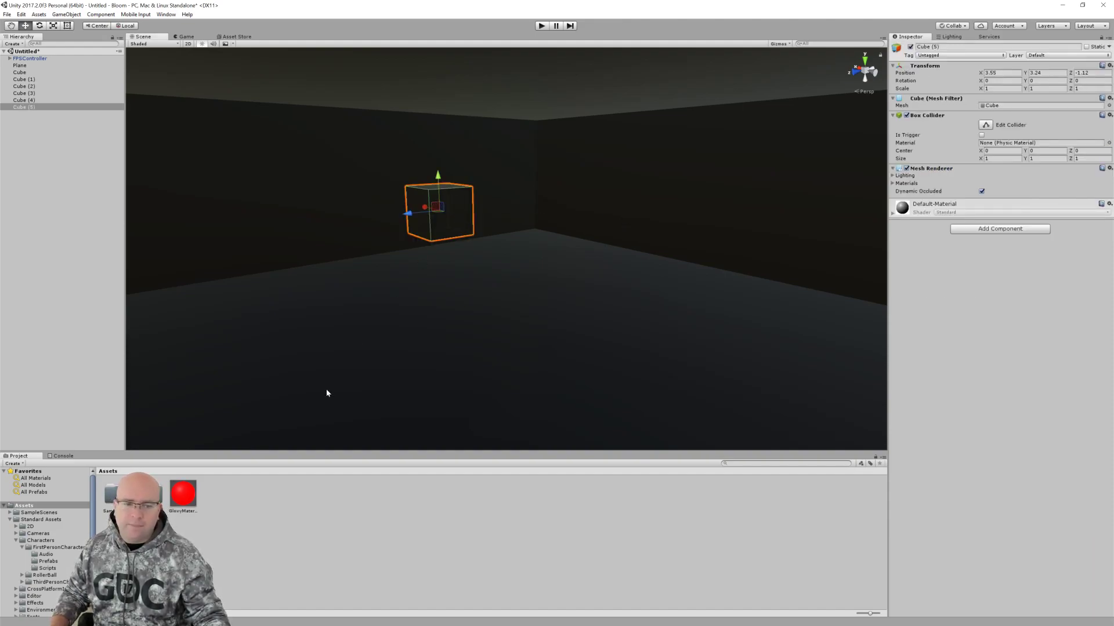
pyautogui.moveTo(193, 495); pyautogui.dragTo(452, 221)
pyautogui.moveTo(462, 265); pyautogui.dragTo(537, 216, button='right')
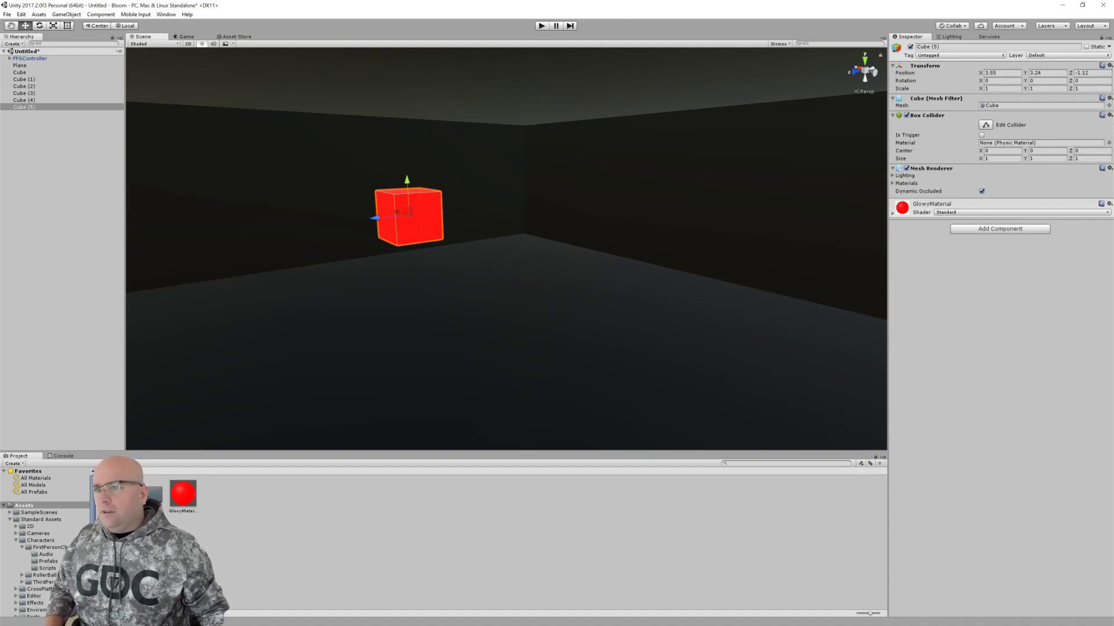
# Mark the Plane and all the cubes, including the red one, as Static
pyautogui.moveTo(497, 174); pyautogui.dragTo(497, 174, button='right')
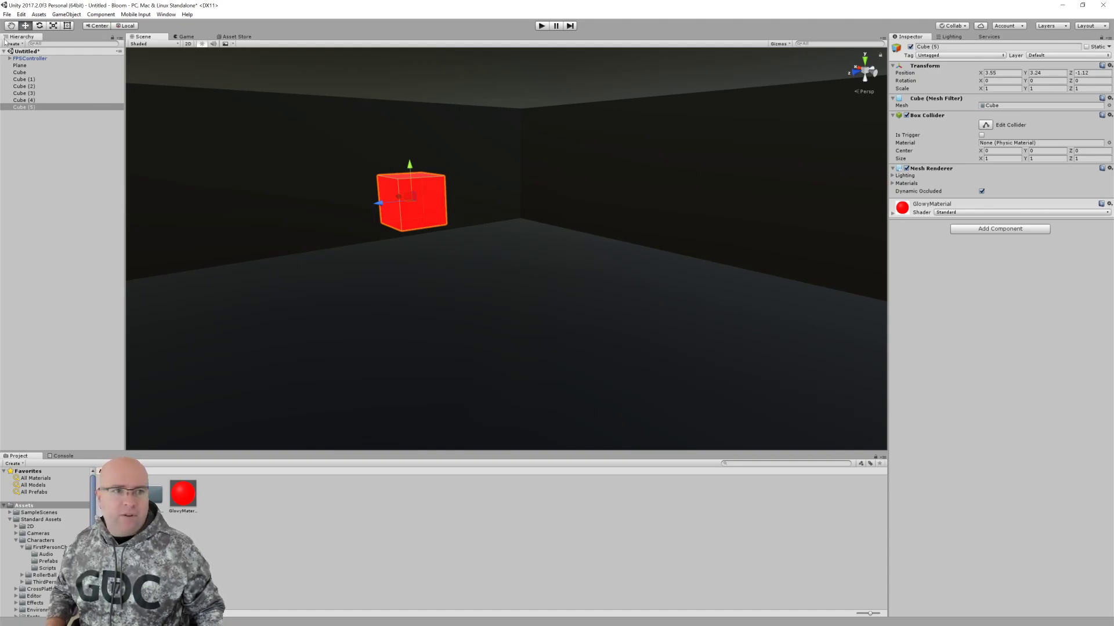
pyautogui.click(39, 65)
pyautogui.keyDown('shift'); pyautogui.click(38, 108); pyautogui.keyUp('shift')
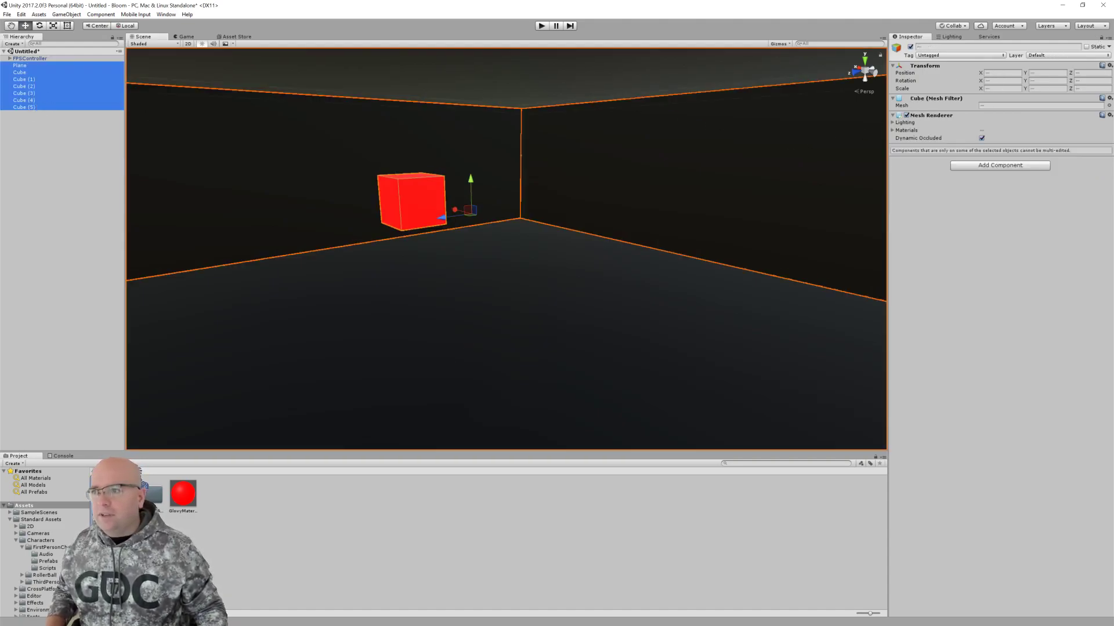
pyautogui.click(1087, 46)
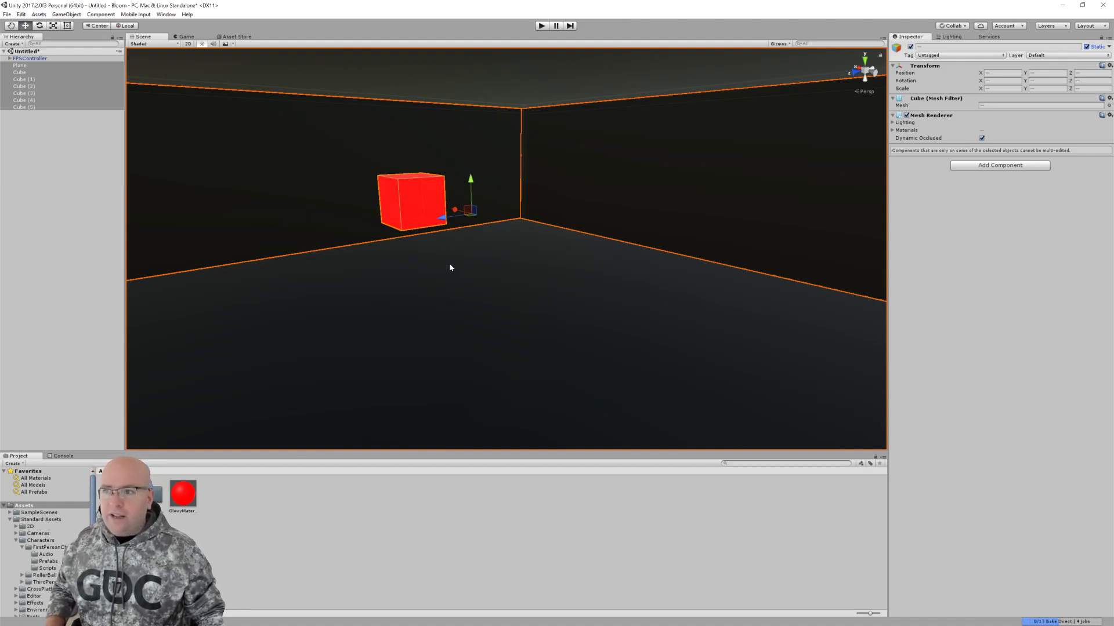
# Set the Lightmap Resolution to 10 texels per unit in the lightmapping settings and check the baked red glow in the room
pyautogui.moveTo(632, 255); pyautogui.dragTo(589, 251, button='right')
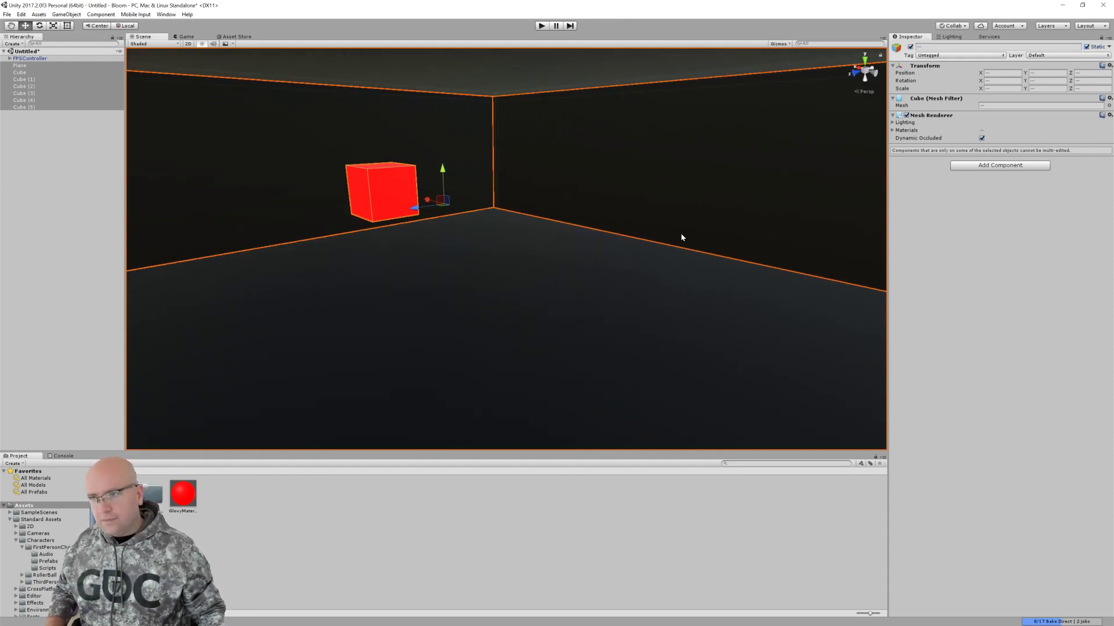
pyautogui.click(951, 37)
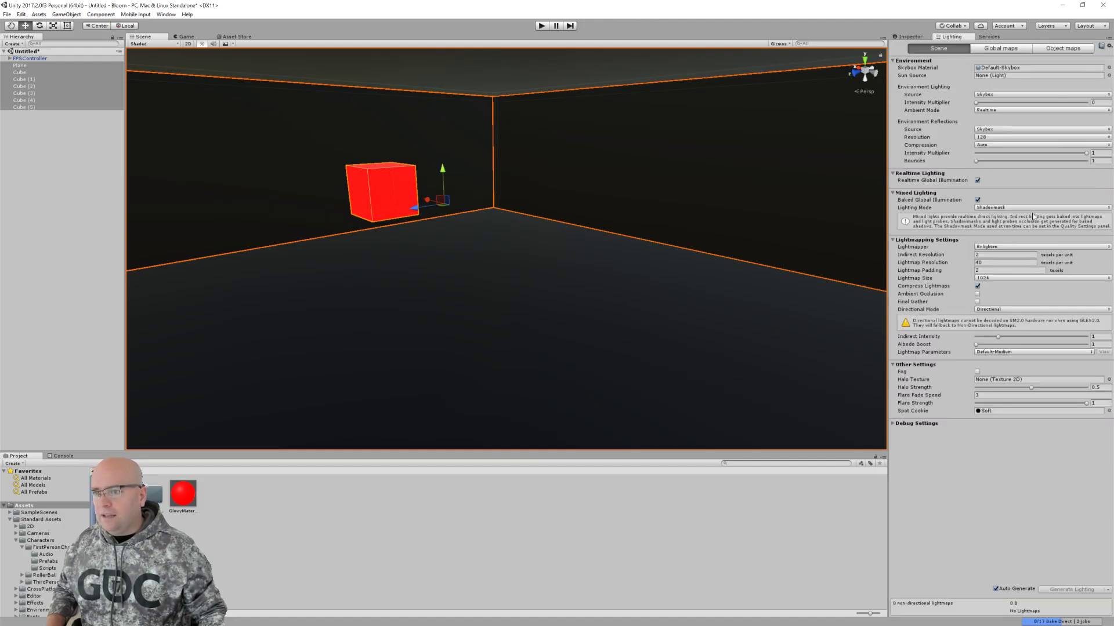
pyautogui.click(999, 263)
pyautogui.write('10')
pyautogui.moveTo(485, 216); pyautogui.dragTo(475, 218, button='right')
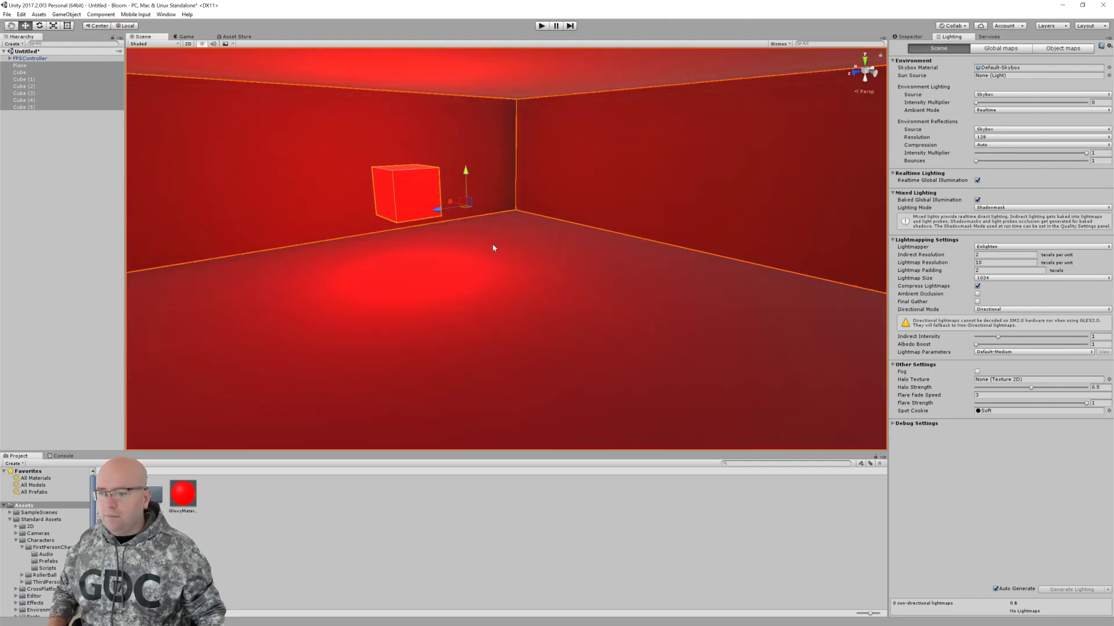
# Select the floating red cube and examine its baked glow on the floor, walls and ceiling from several angles
pyautogui.keyDown('alt'); pyautogui.moveTo(509, 230); pyautogui.dragTo(536, 210); pyautogui.keyUp('alt')
pyautogui.click(463, 220)
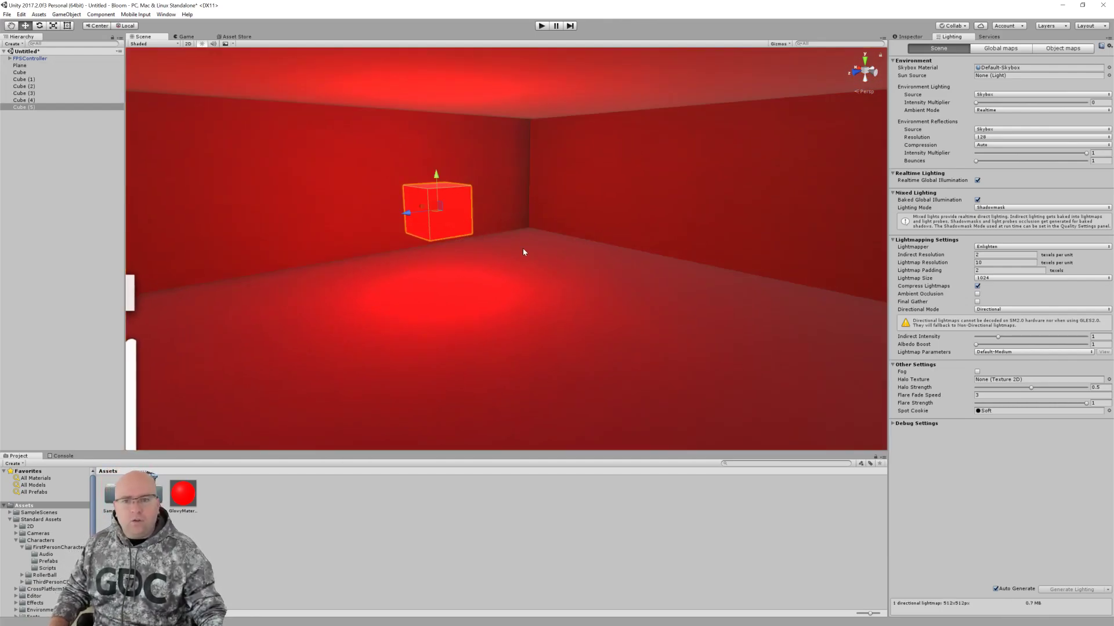
pyautogui.keyDown('alt'); pyautogui.moveTo(526, 238); pyautogui.dragTo(504, 281); pyautogui.keyUp('alt')
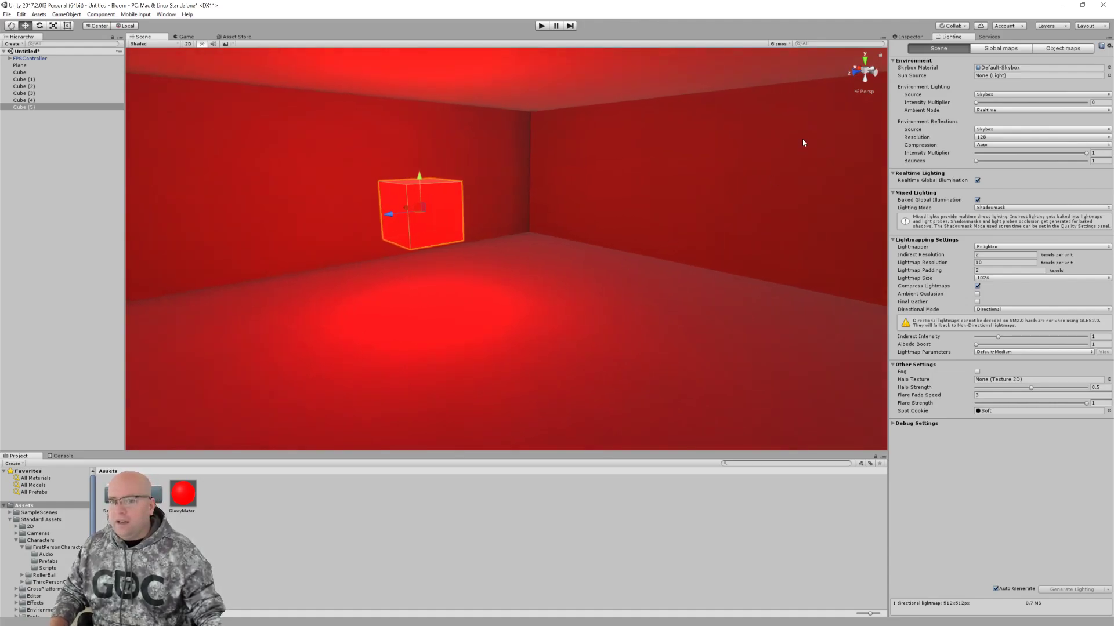
pyautogui.moveTo(624, 196)
pyautogui.keyDown('alt'); pyautogui.mouseDown()
pyautogui.moveTo(731, 184)
pyautogui.moveTo(820, 189)
pyautogui.moveTo(733, 182)
pyautogui.moveTo(615, 199)
pyautogui.mouseUp(); pyautogui.keyUp('alt')
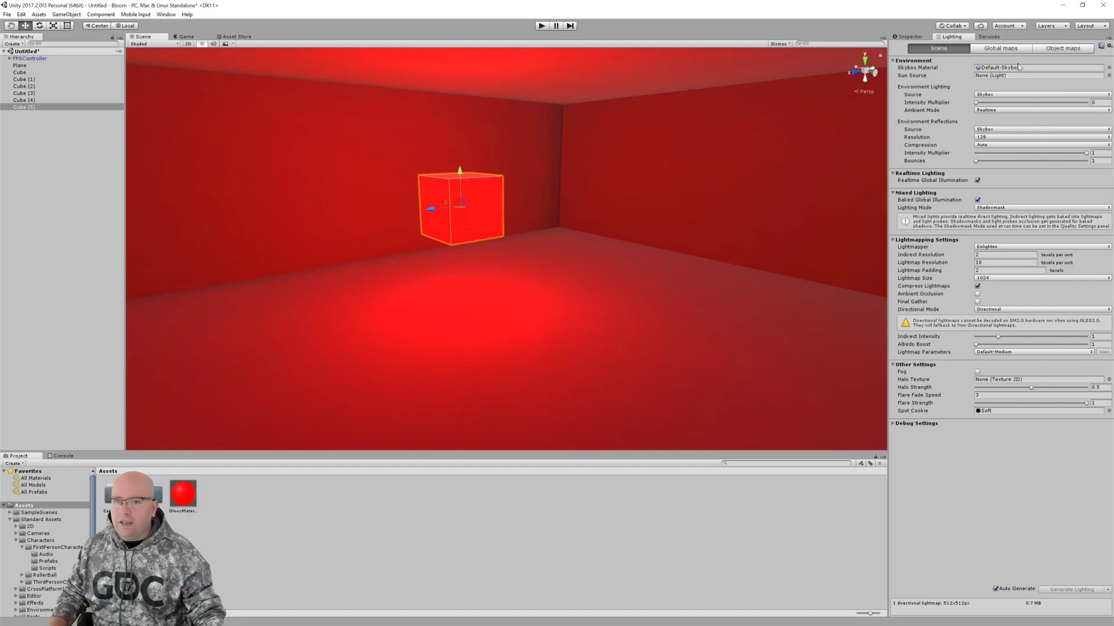
pyautogui.keyDown('alt'); pyautogui.moveTo(638, 190); pyautogui.dragTo(588, 157); pyautogui.keyUp('alt')
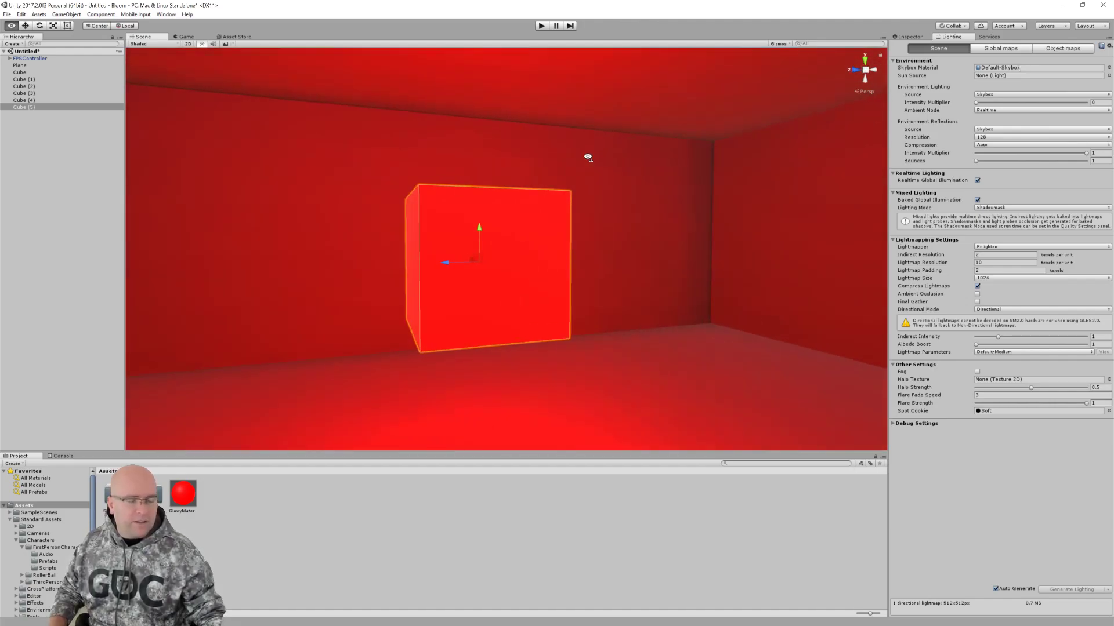
pyautogui.keyDown('alt'); pyautogui.moveTo(587, 156); pyautogui.dragTo(606, 179); pyautogui.keyUp('alt')
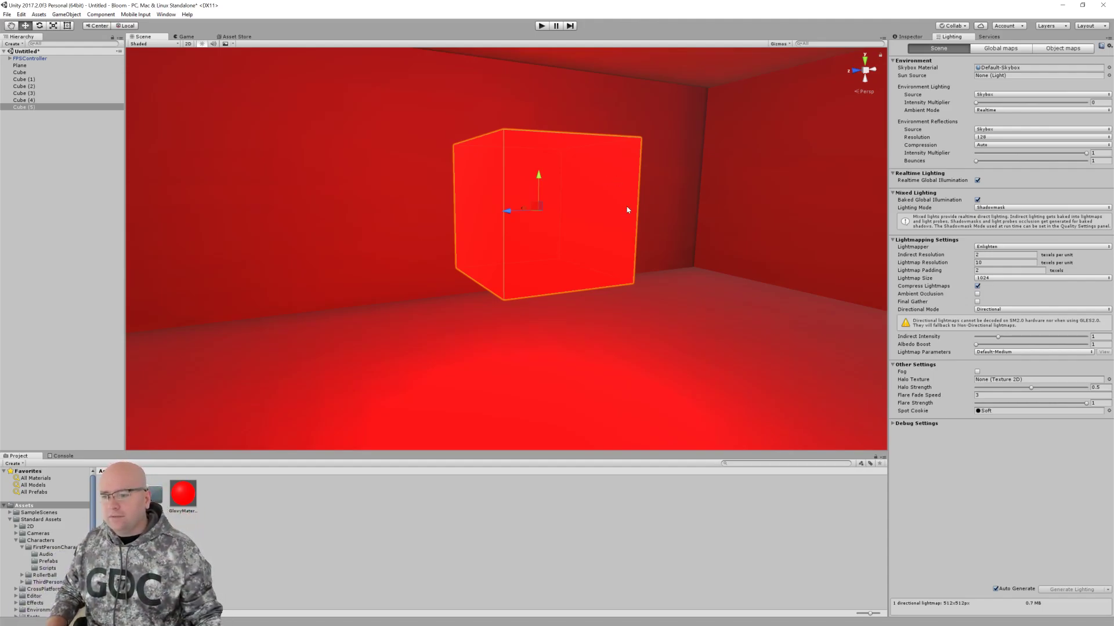
pyautogui.keyDown('alt'); pyautogui.moveTo(627, 205); pyautogui.dragTo(631, 211); pyautogui.keyUp('alt')
pyautogui.moveTo(630, 209); pyautogui.dragTo(644, 206, button='right')
pyautogui.press('s')
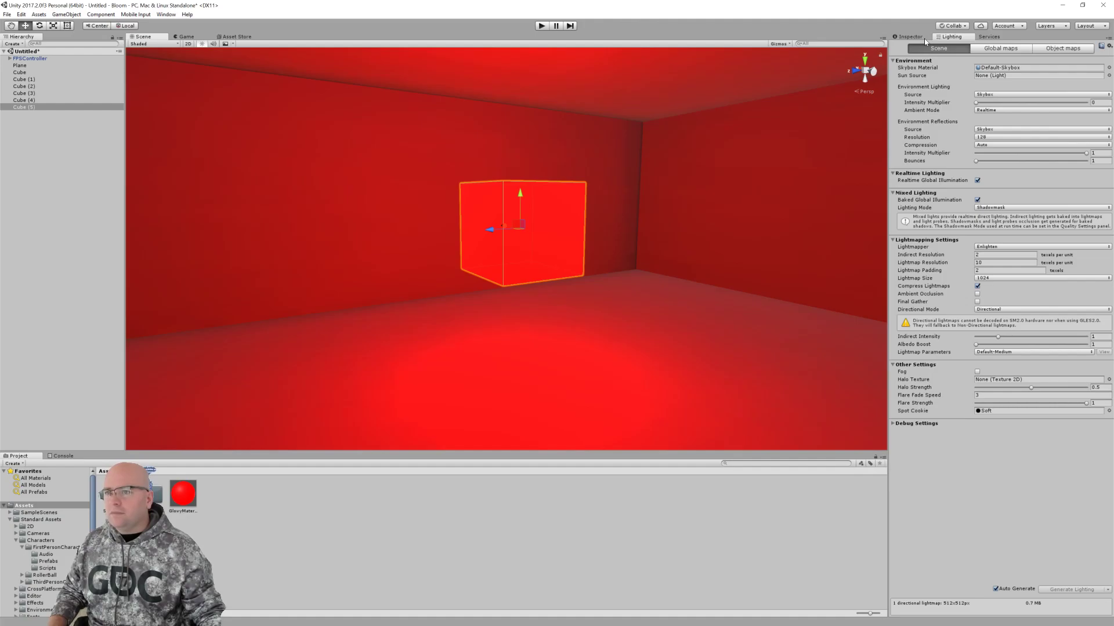
# Search the Asset Store for "post processing" and open the free Post Processing Stack by Unity Technologies
pyautogui.click(240, 39)
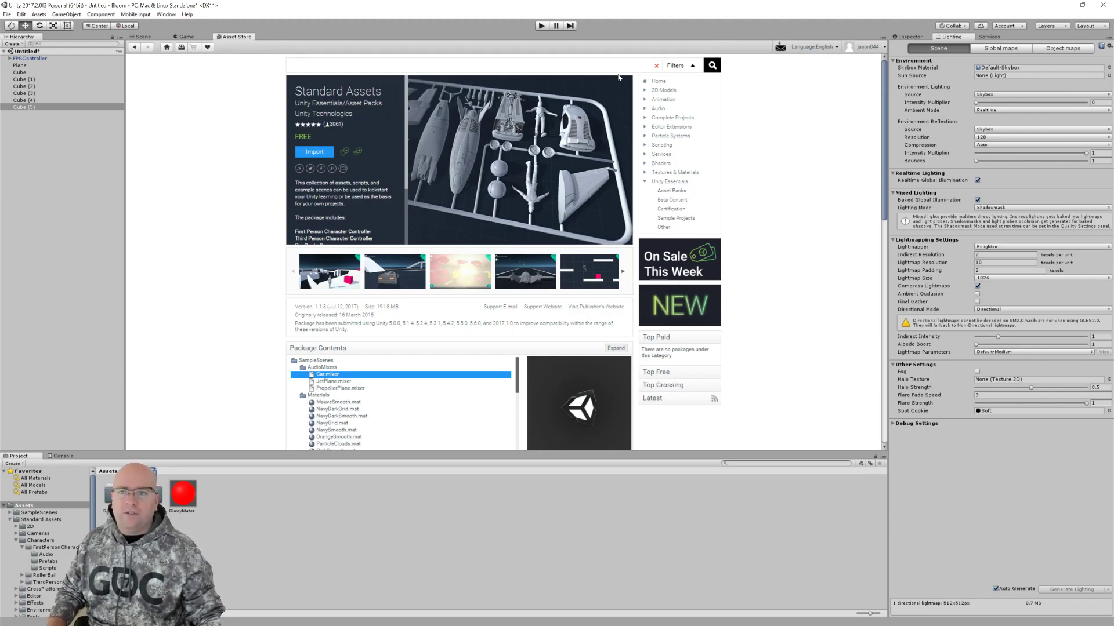
pyautogui.click(654, 68)
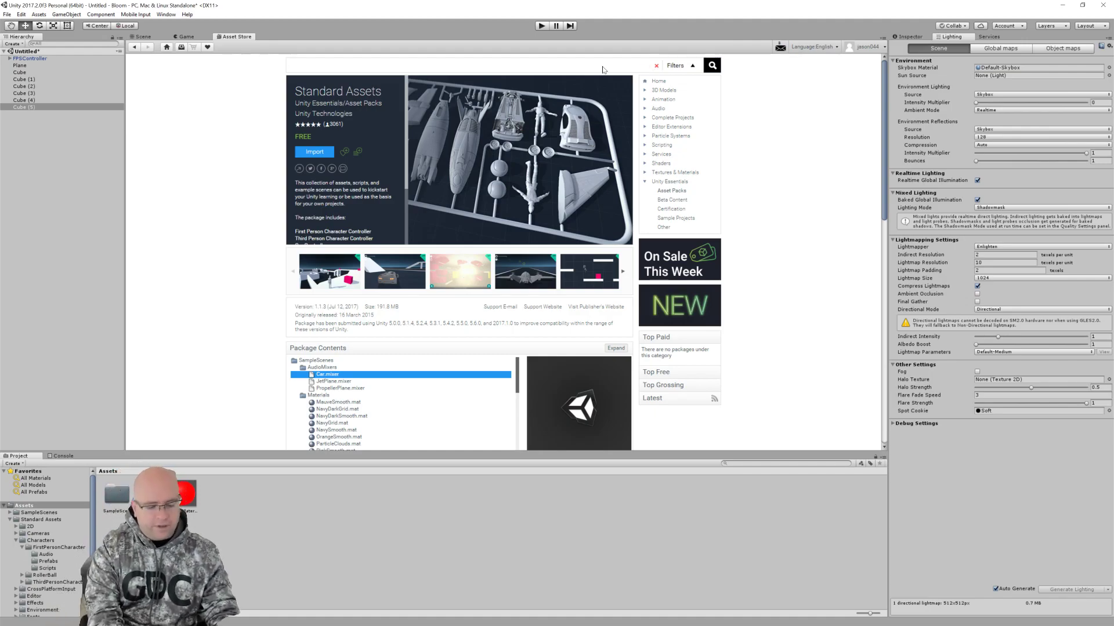
pyautogui.write('post processing')
pyautogui.press('Return')
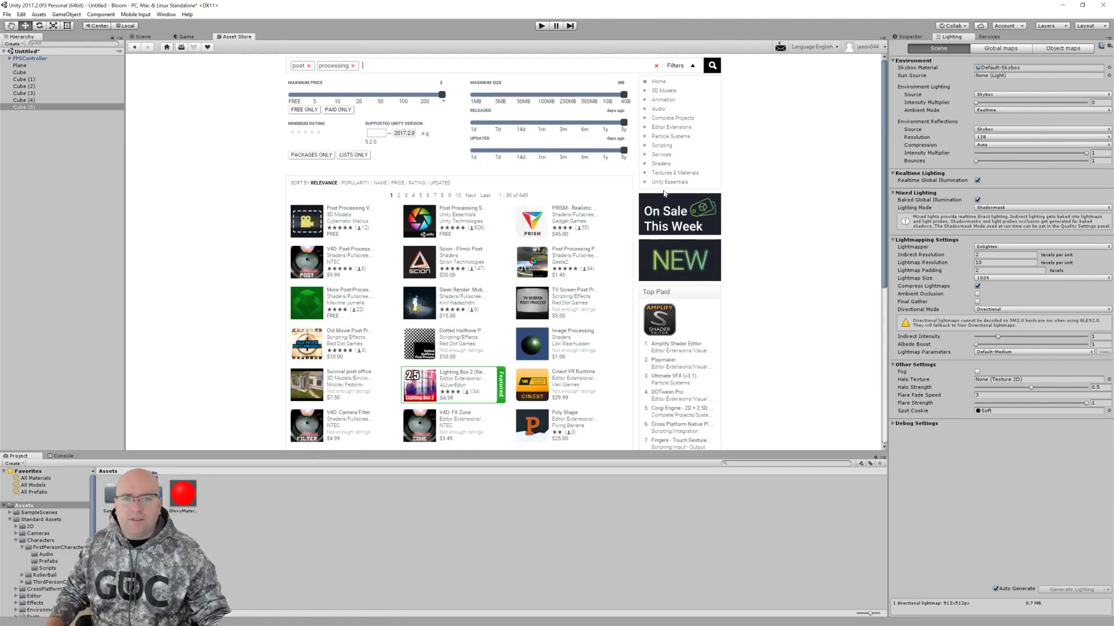
pyautogui.click(424, 225)
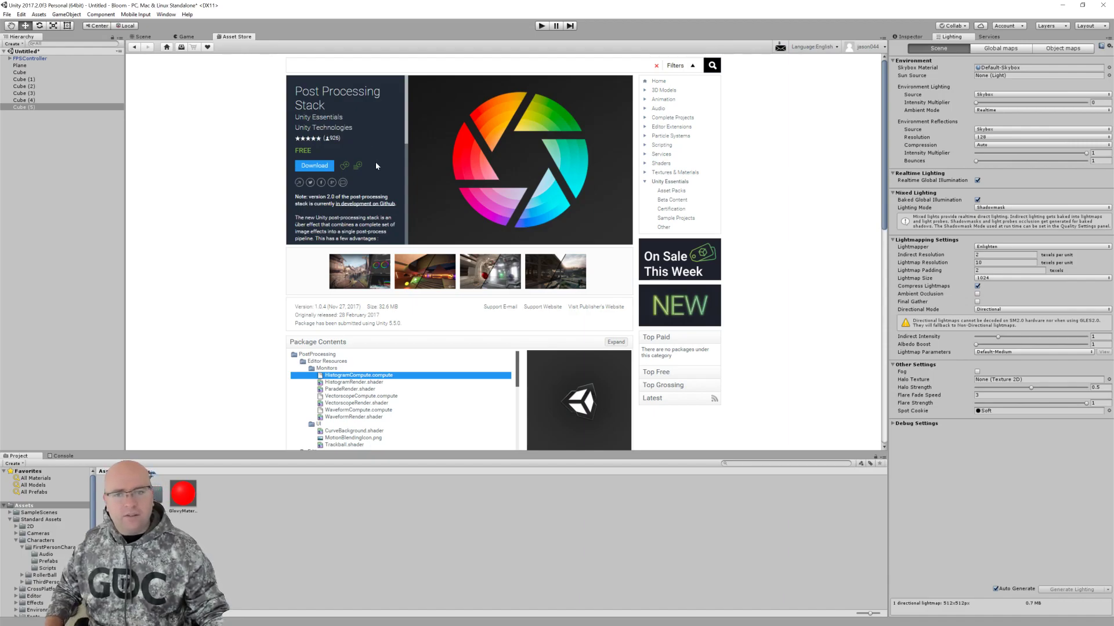
# Download the Post Processing Stack and import the whole package into the project
pyautogui.click(315, 166)
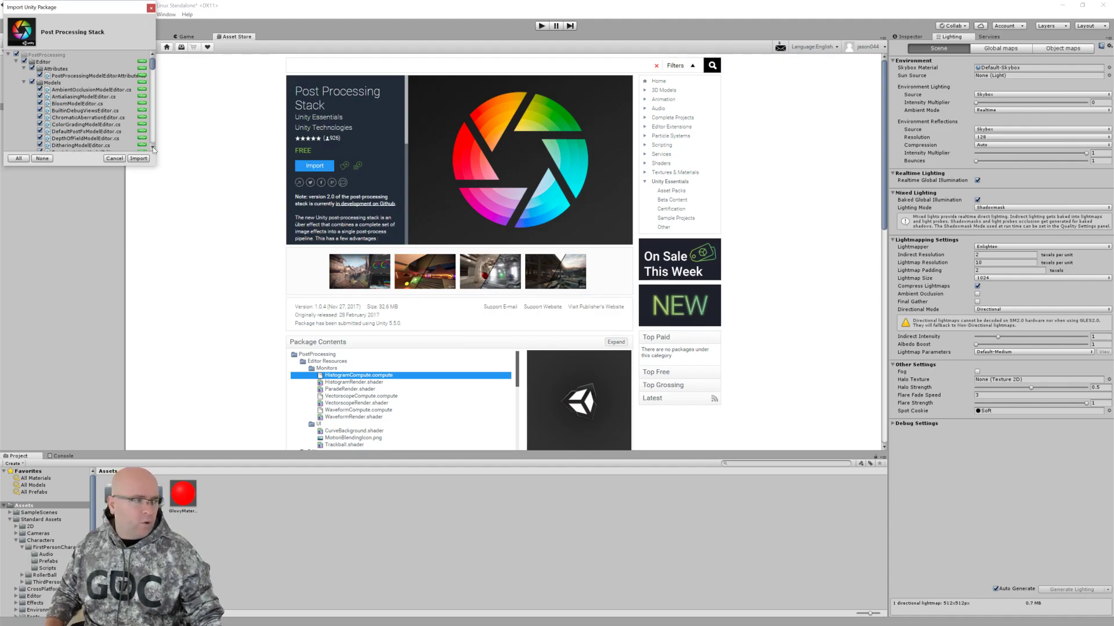
pyautogui.click(139, 159)
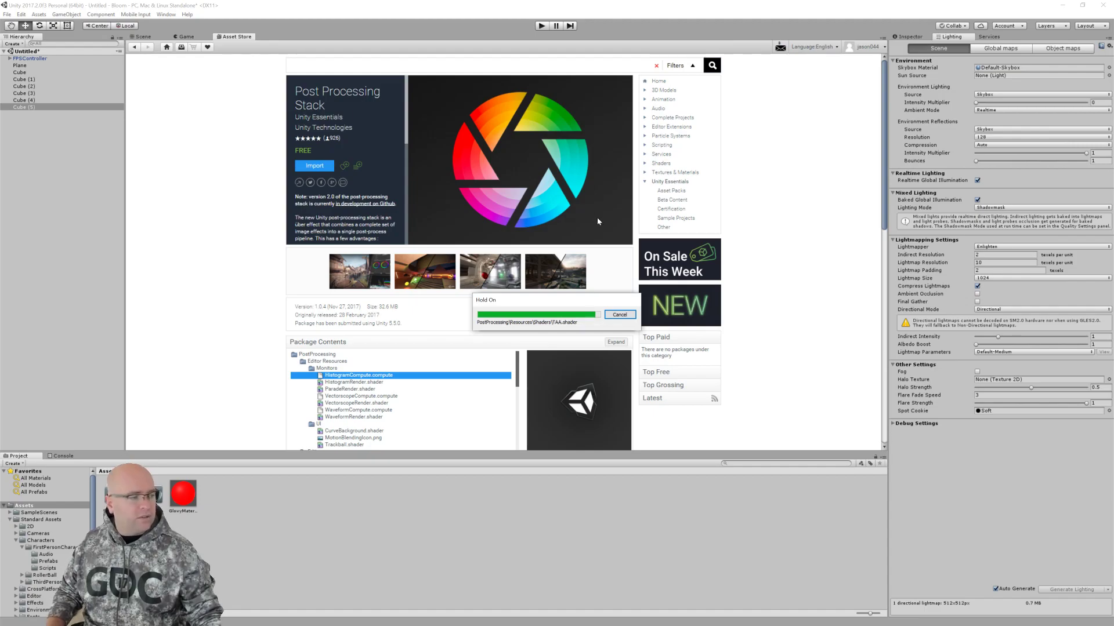
pyautogui.moveTo(888, 168); pyautogui.dragTo(915, 166)
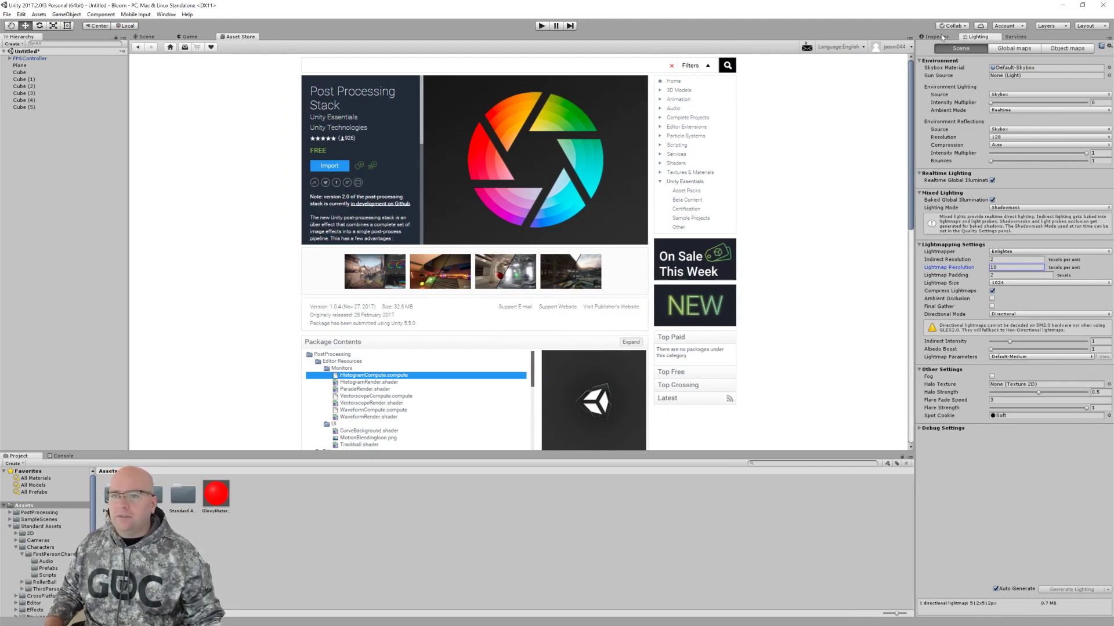
# Return to the scene and create a new Post-Processing Profile asset in the Assets folder
pyautogui.click(157, 38)
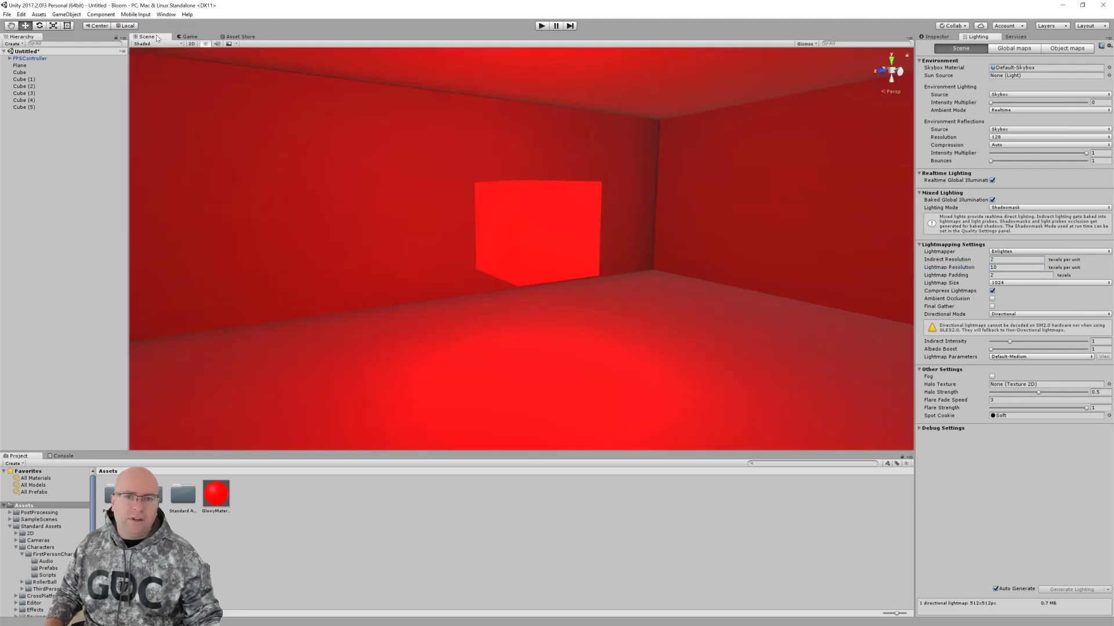
pyautogui.click(942, 35)
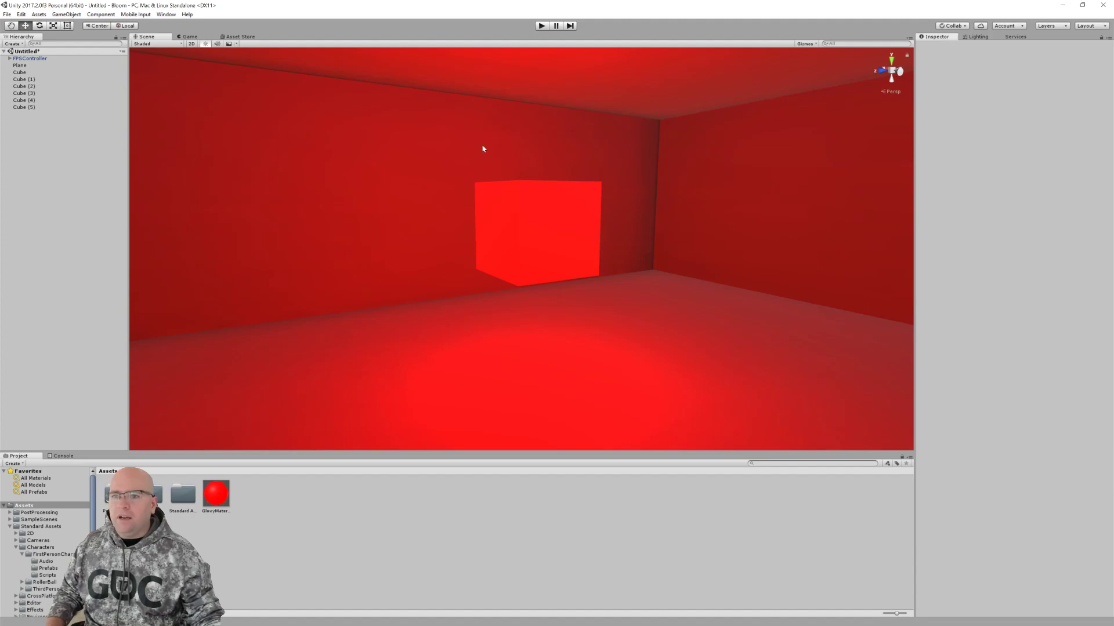
pyautogui.click(39, 15)
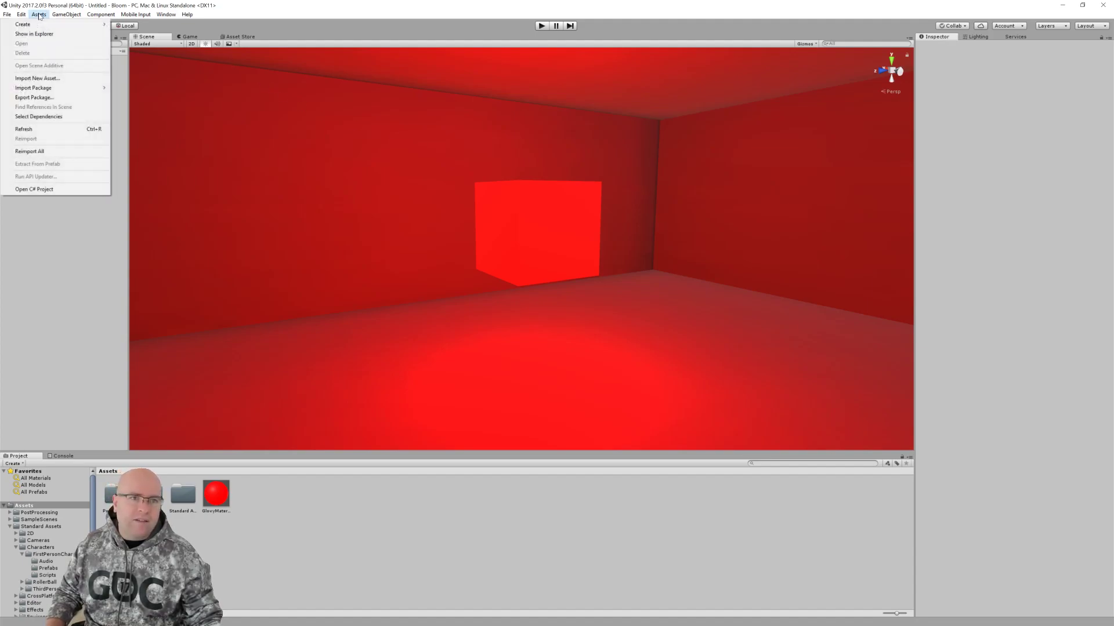
pyautogui.moveTo(41, 25)
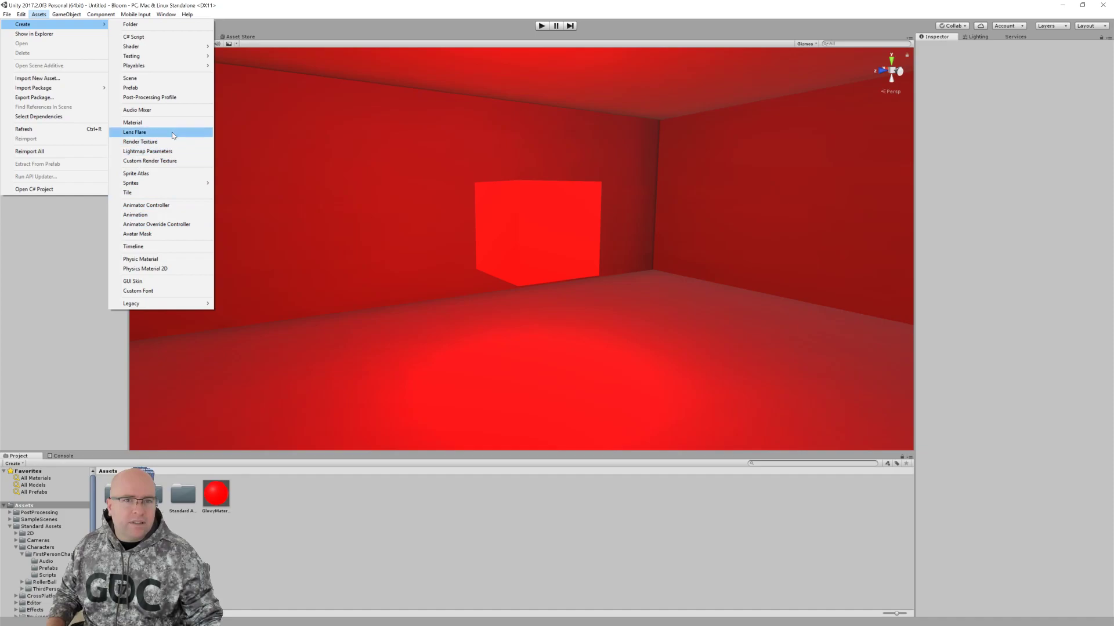
pyautogui.click(154, 100)
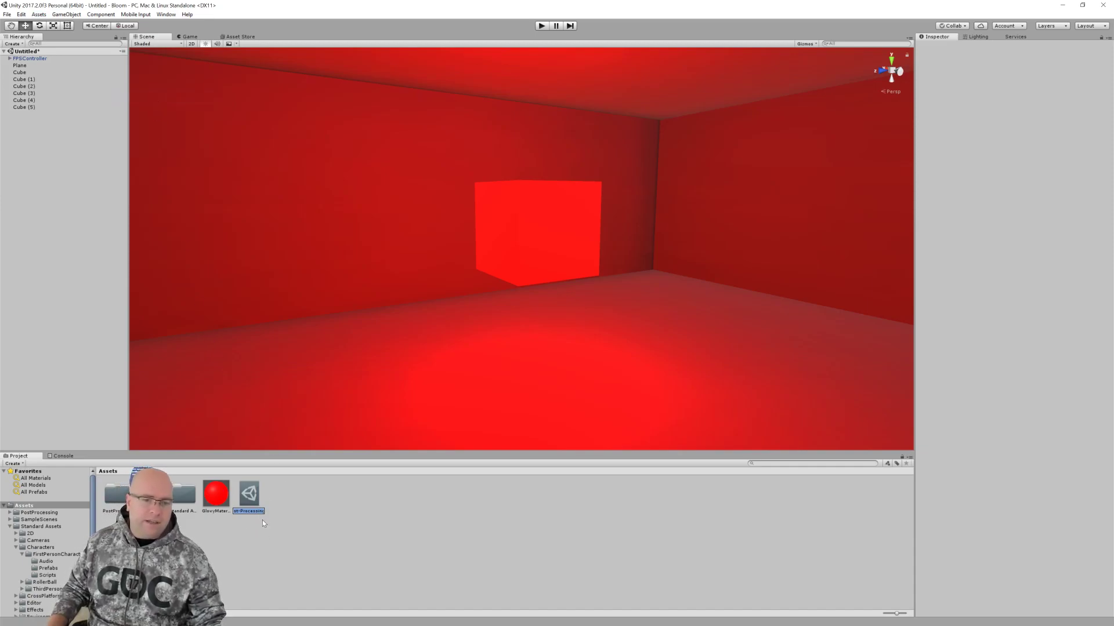
pyautogui.press('Return')
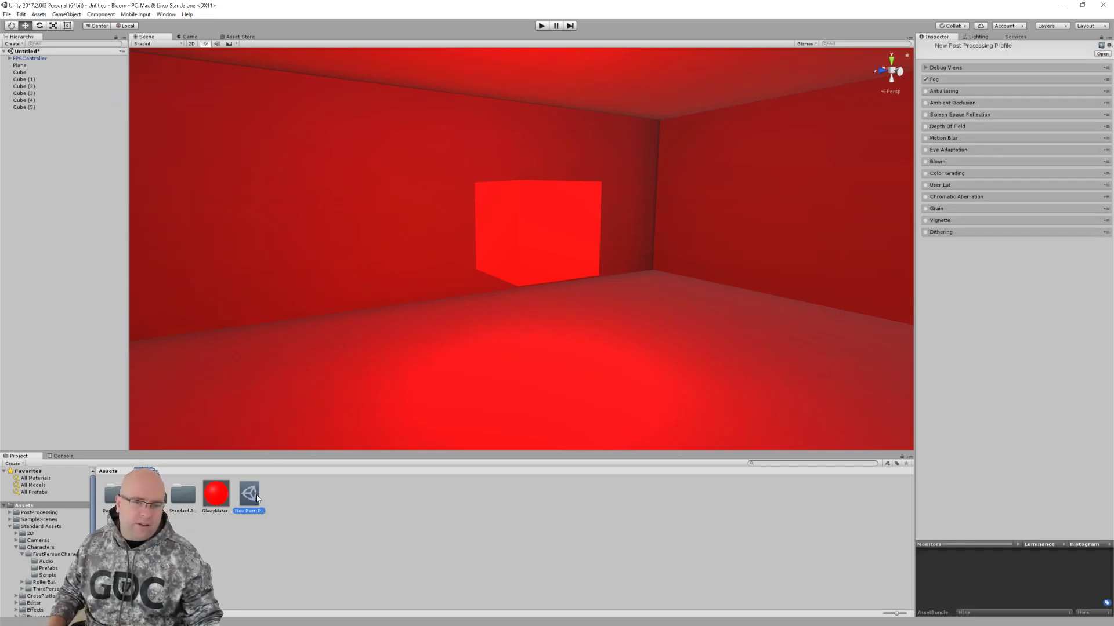
# Rename the new profile asset as Post-Processing Profile and show its settings
pyautogui.click(256, 510)
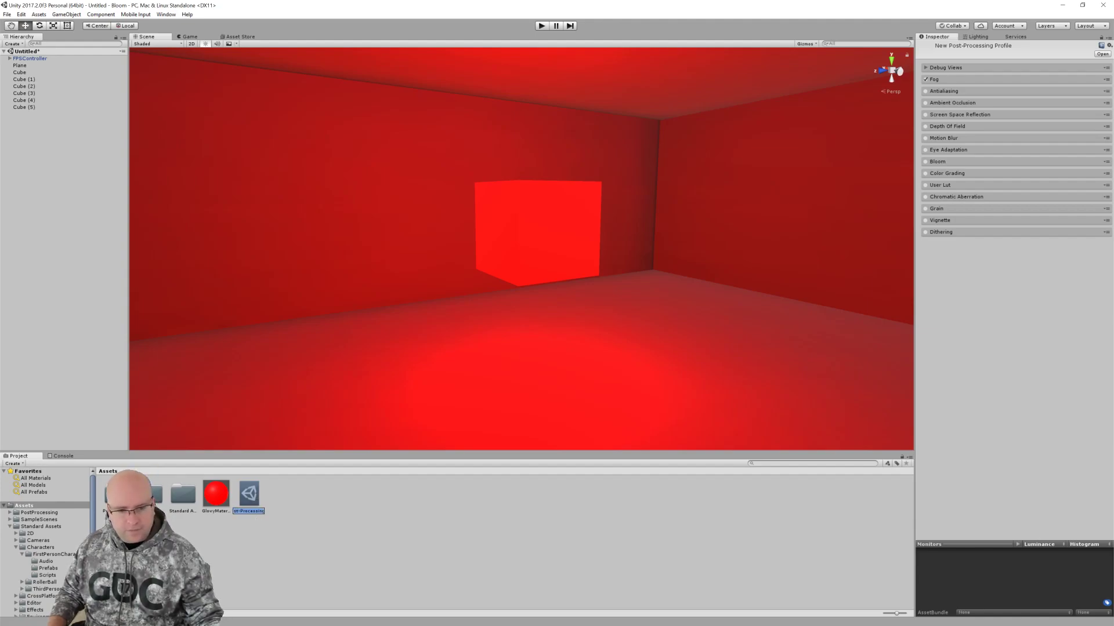
pyautogui.moveTo(258, 511); pyautogui.dragTo(199, 511)
pyautogui.press('BackSpace')
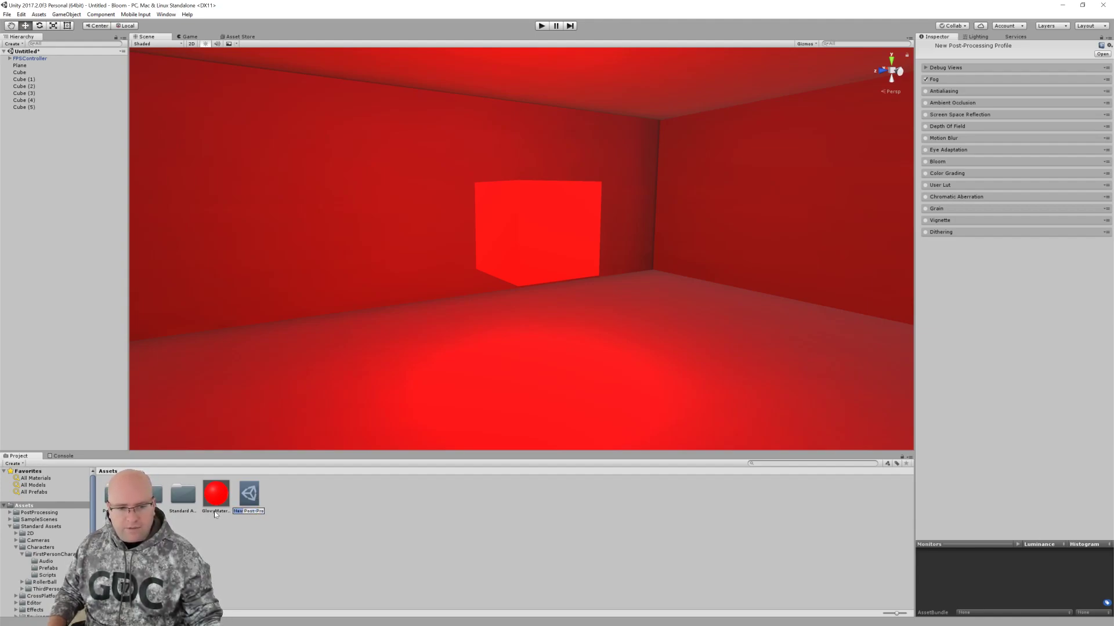
pyautogui.press('Return')
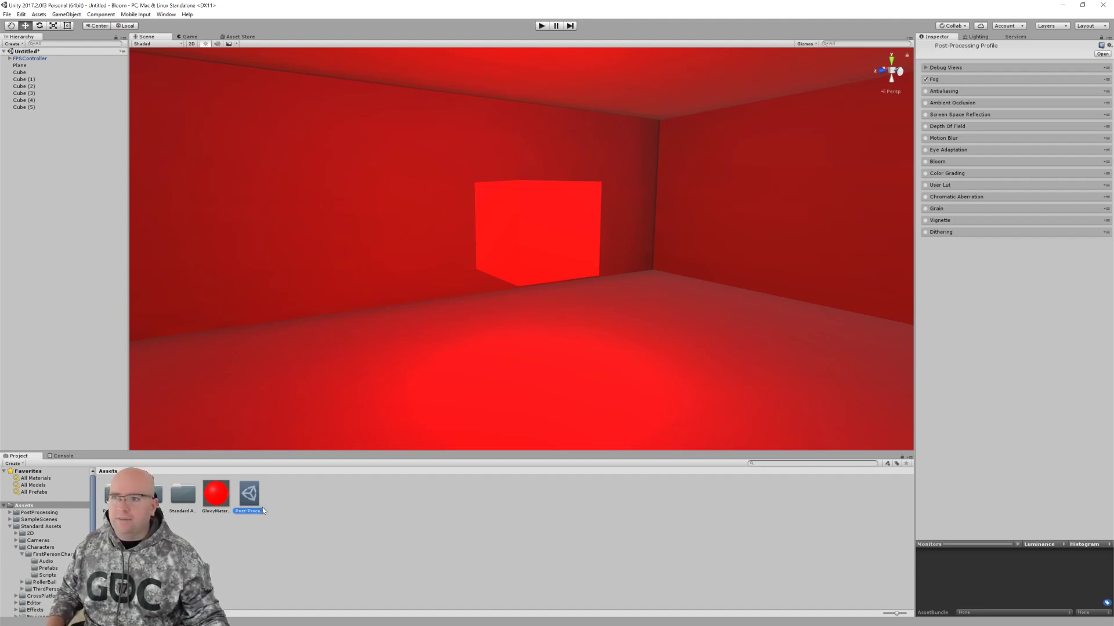
pyautogui.click(294, 515)
pyautogui.click(250, 496)
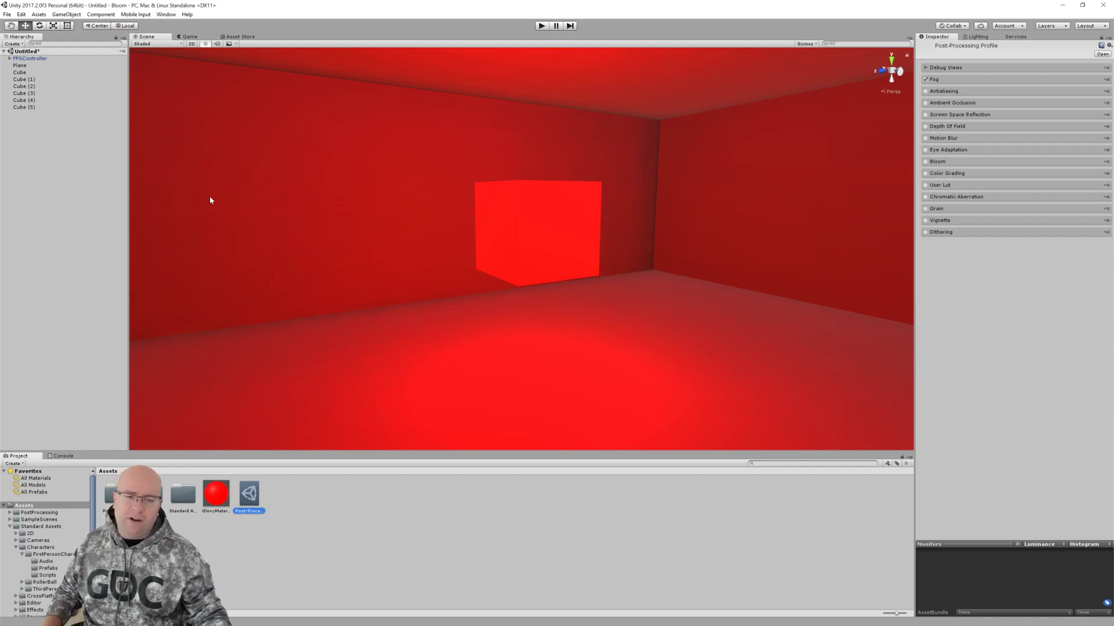
# Add a Post-Processing Behaviour component to the FirstPersonCharacter camera inside FPSController
pyautogui.click(9, 59)
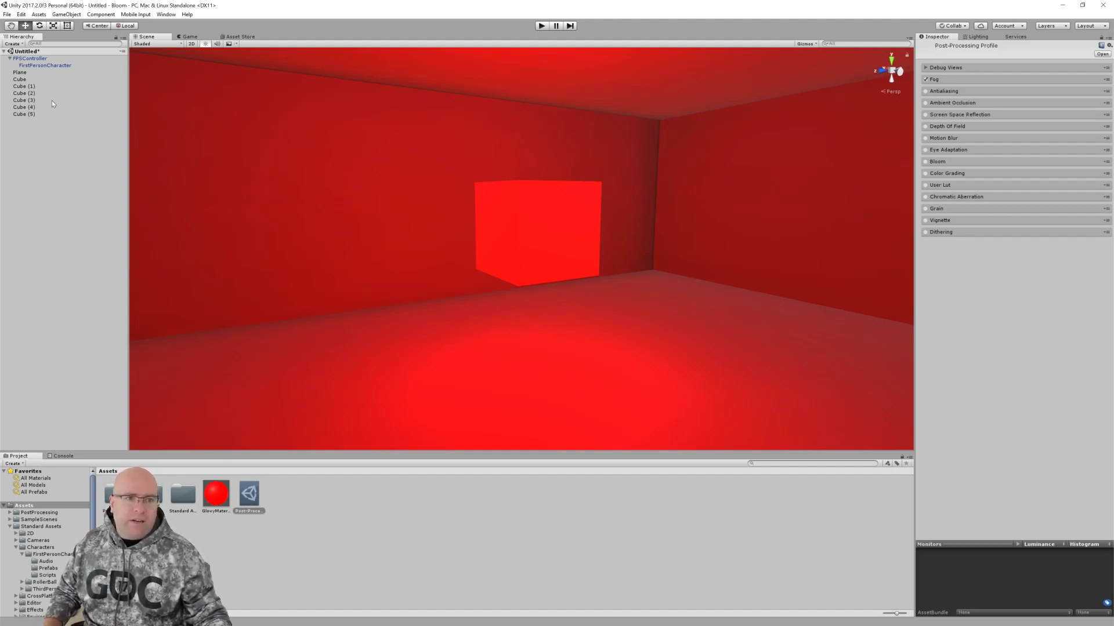
pyautogui.click(41, 66)
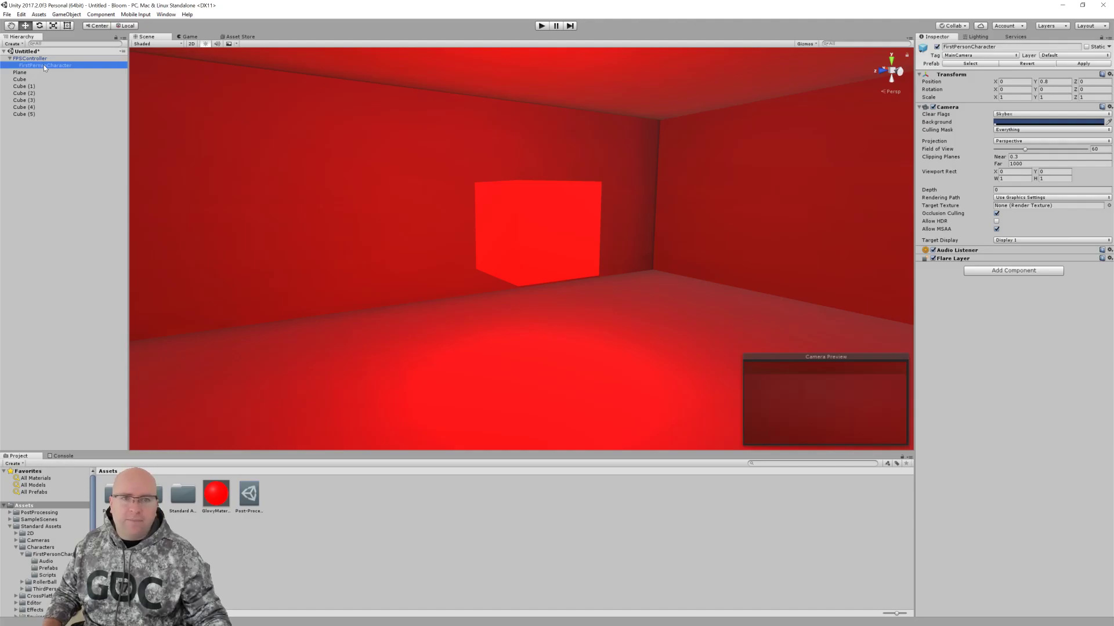
pyautogui.click(9, 59)
pyautogui.click(9, 58)
pyautogui.click(35, 58)
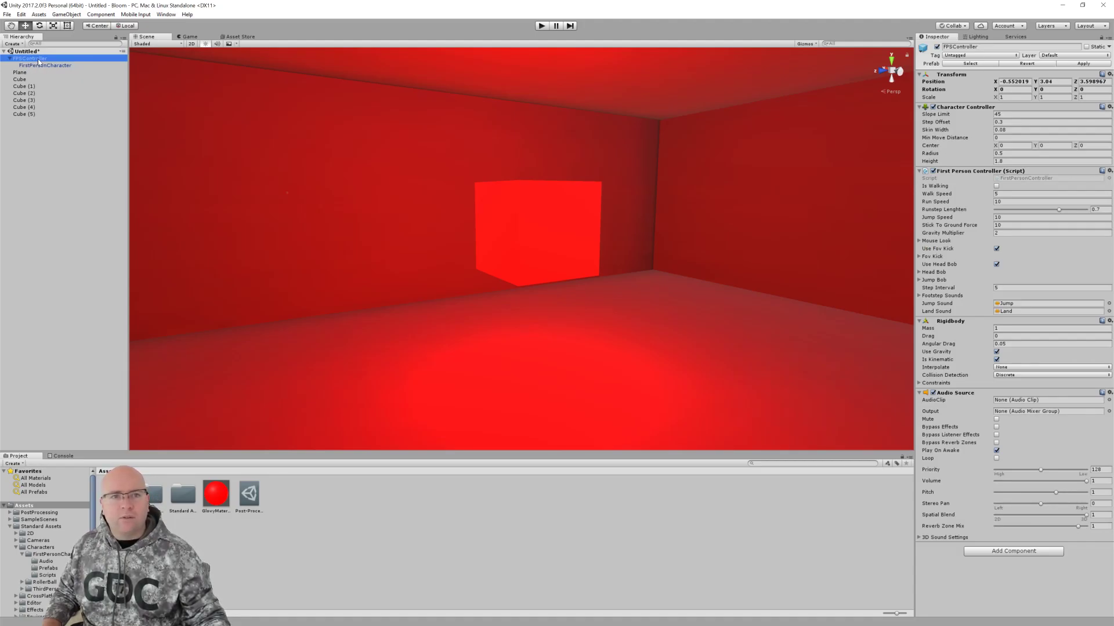
pyautogui.click(50, 66)
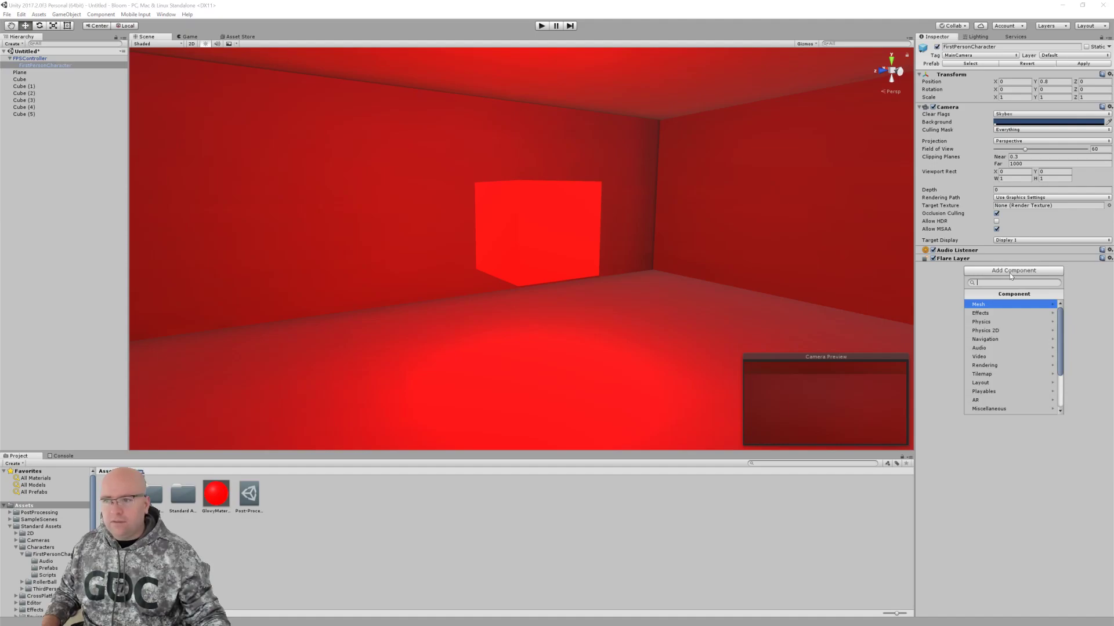
pyautogui.click(1002, 313)
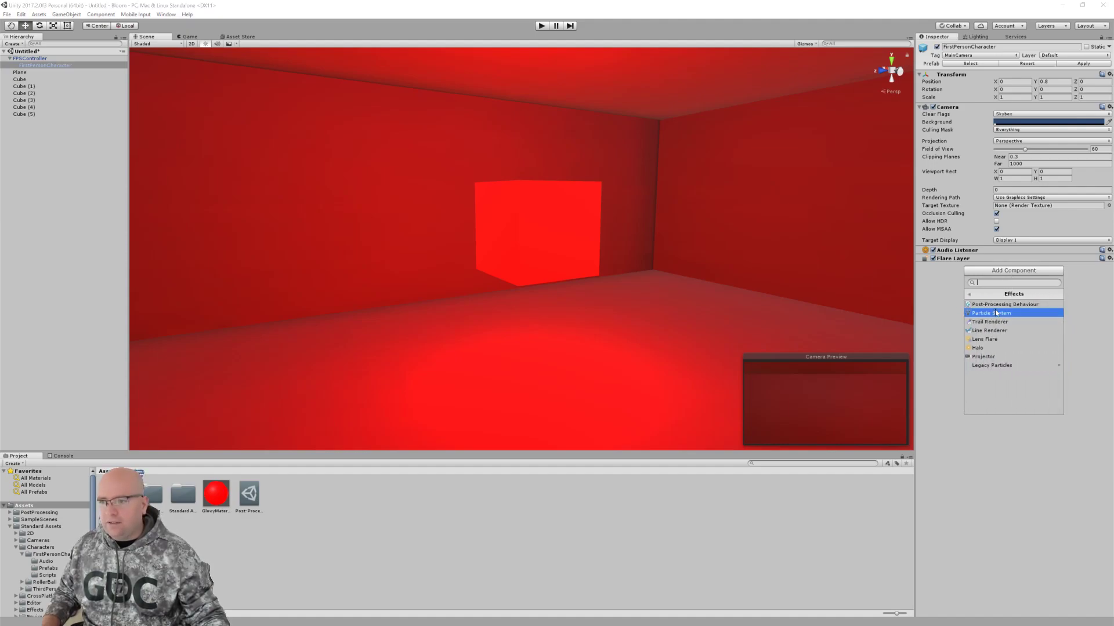
pyautogui.click(987, 305)
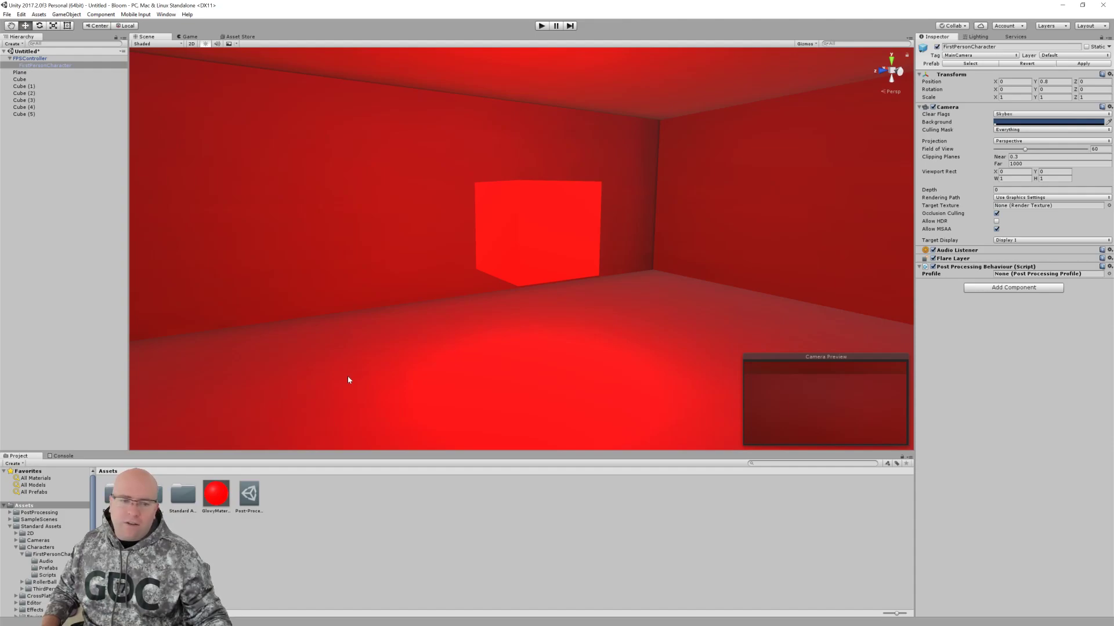
# Assign the Post-Processing Profile asset to the Post Processing Behaviour on FirstPersonCharacter and check the assignment
pyautogui.moveTo(256, 502); pyautogui.dragTo(1025, 277)
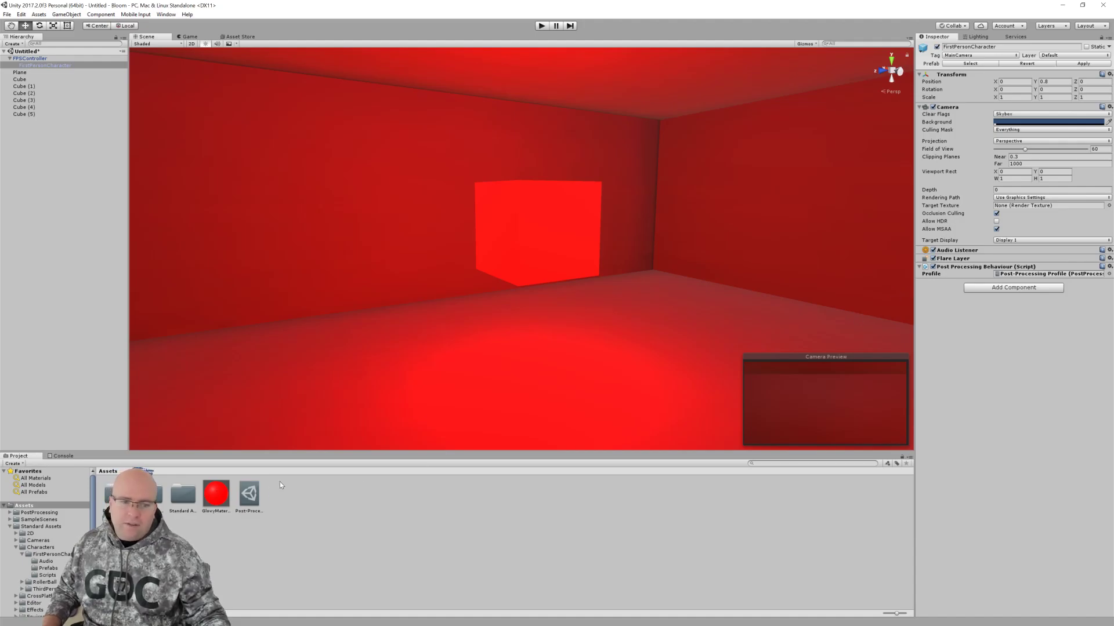
pyautogui.click(259, 496)
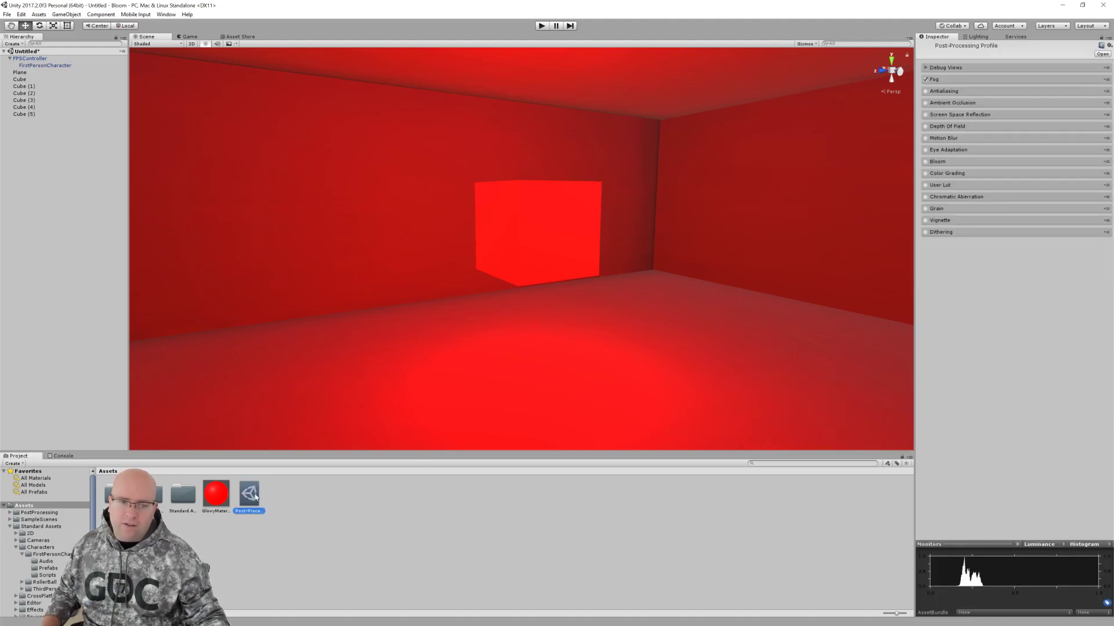
pyautogui.click(34, 67)
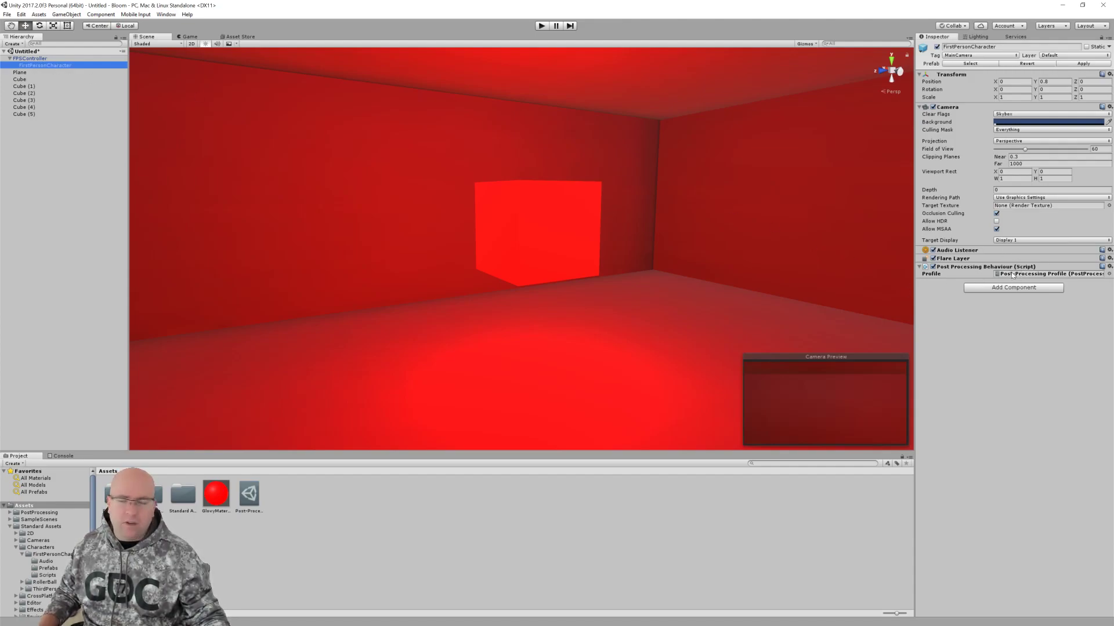
# Enable Ambient Occlusion in the Post-Processing Profile and set its intensity to about 1.93
pyautogui.click(253, 495)
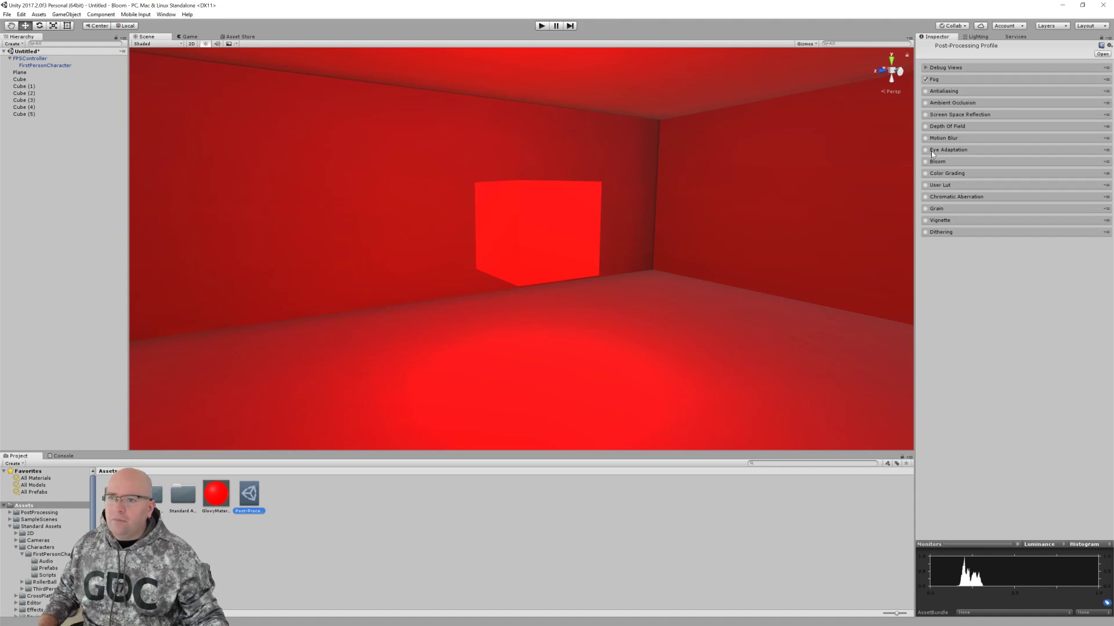
pyautogui.click(926, 102)
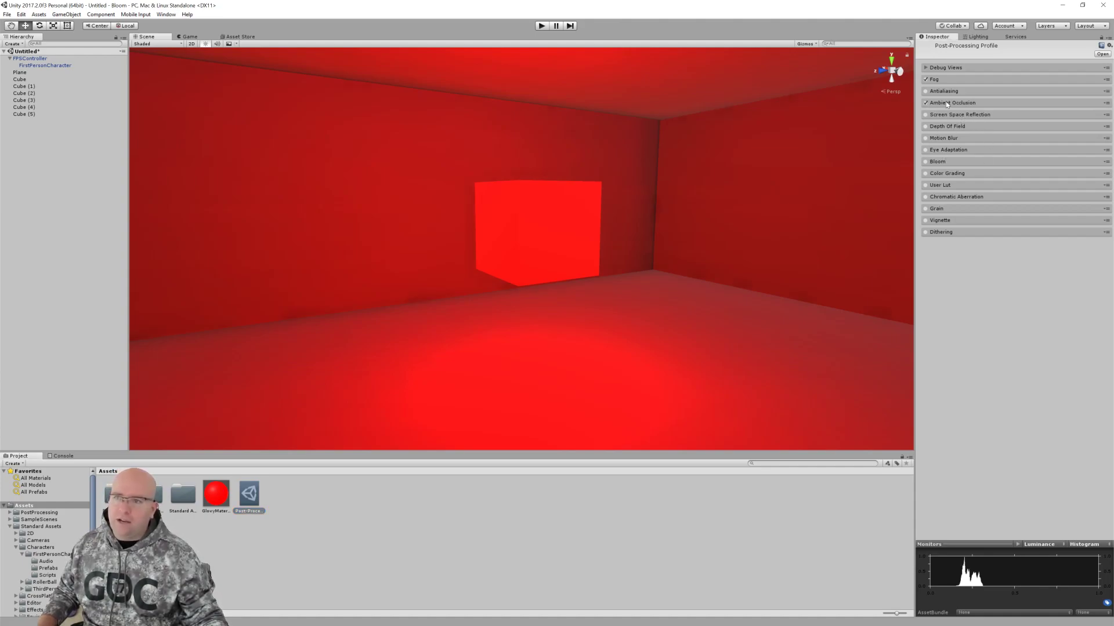
pyautogui.click(950, 103)
pyautogui.moveTo(1022, 113); pyautogui.dragTo(1040, 116)
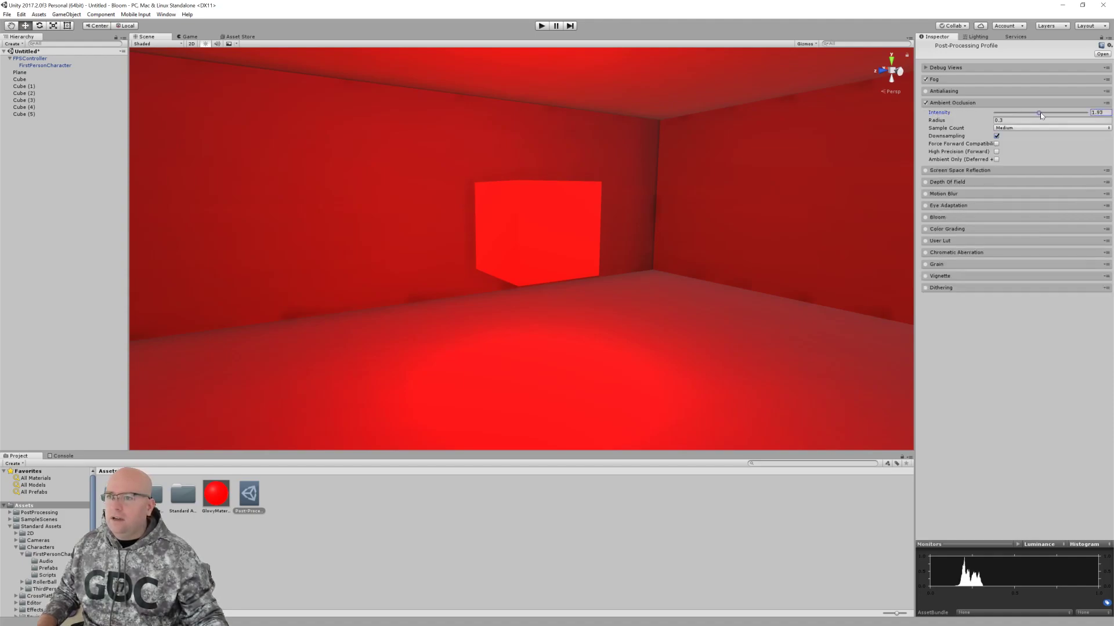
# Set the Ambient Occlusion radius to 1 in the Post-Processing Profile
pyautogui.click(1010, 120)
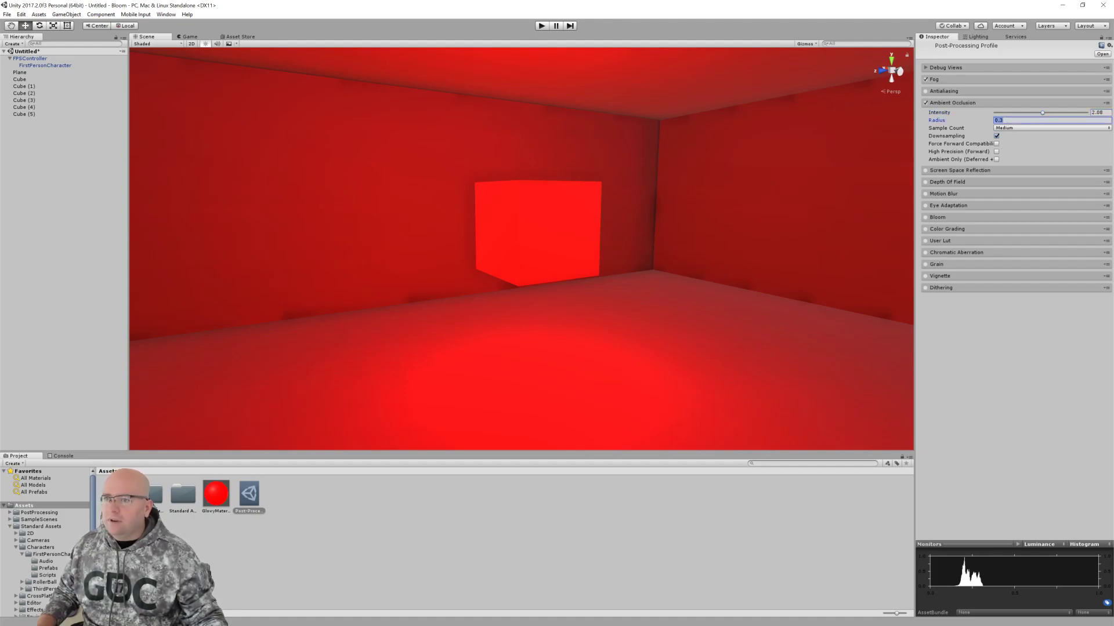
pyautogui.write('1')
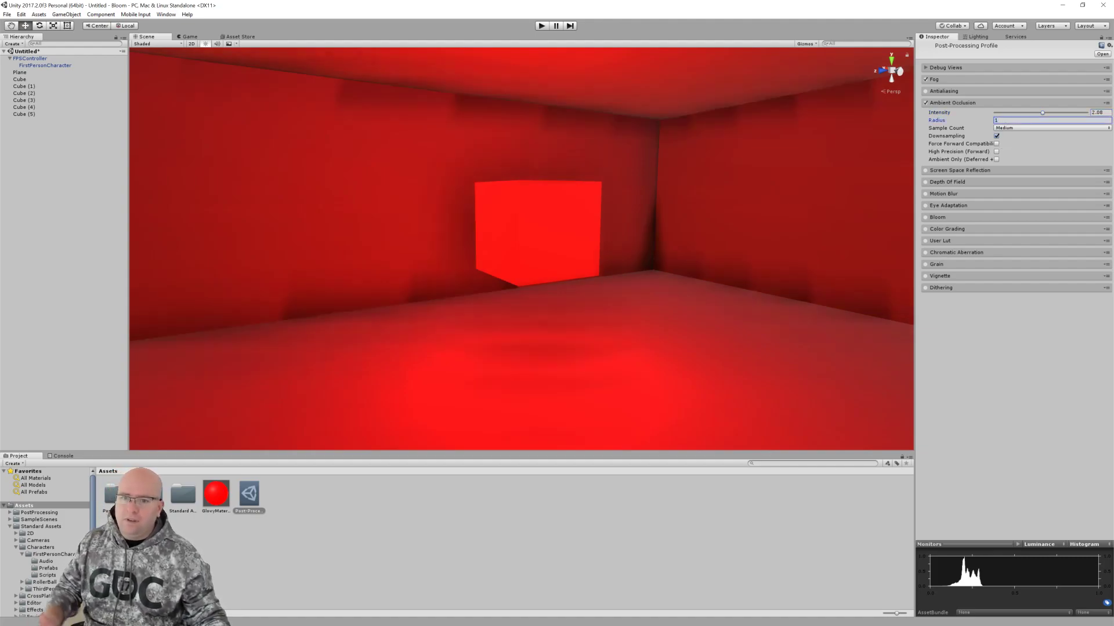
pyautogui.moveTo(669, 326); pyautogui.dragTo(704, 268, button='right')
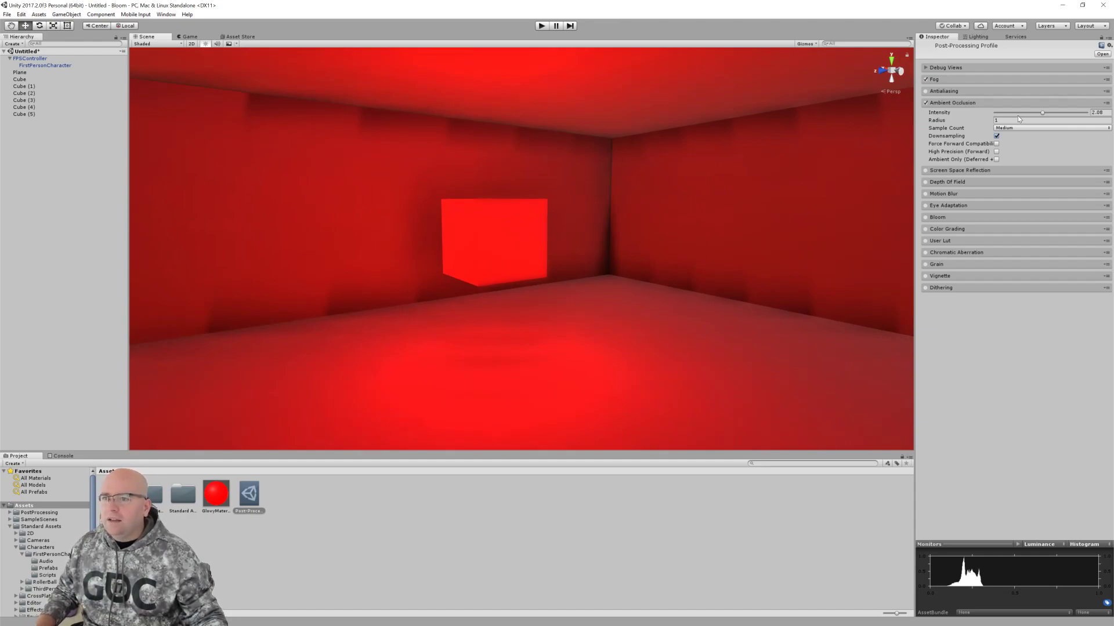
# Toggle Ambient Occlusion off and on to compare the room's shading, leaving the effect disabled
pyautogui.click(926, 103)
pyautogui.click(927, 103)
pyautogui.click(926, 103)
pyautogui.click(927, 103)
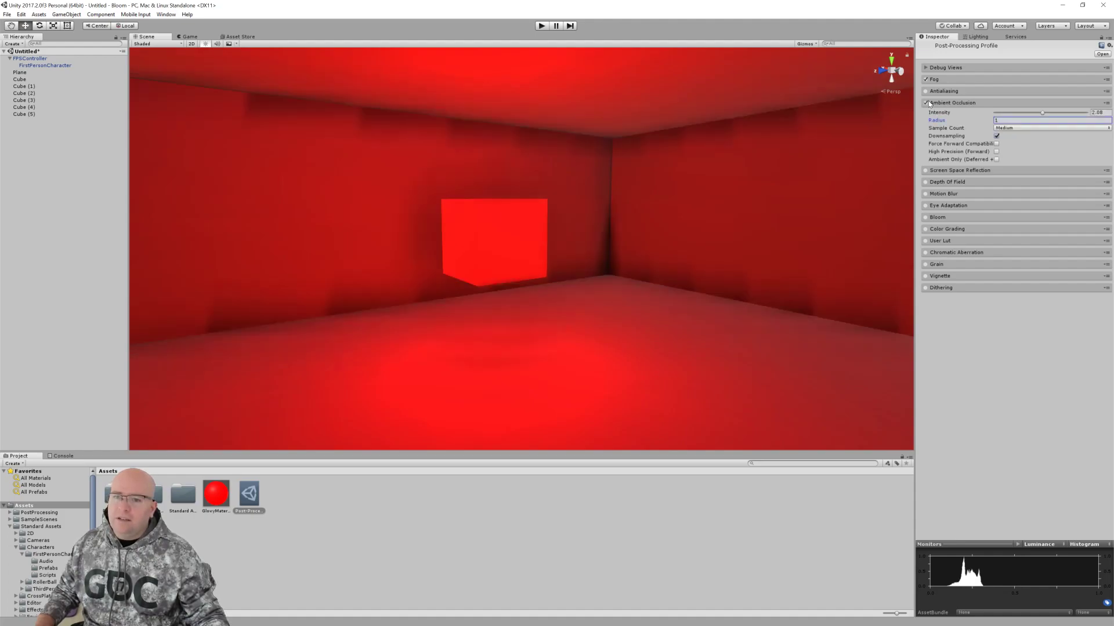
pyautogui.click(926, 103)
pyautogui.moveTo(724, 229); pyautogui.dragTo(708, 237, button='right')
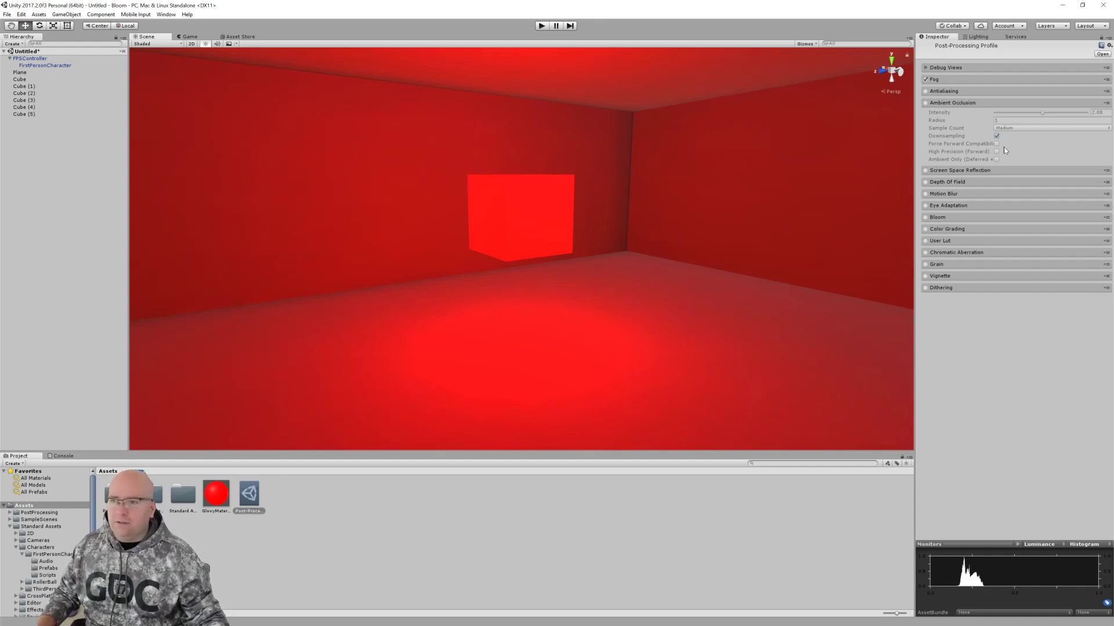
# Enable Bloom in the Post-Processing Profile and set its intensity to 3
pyautogui.click(925, 217)
pyautogui.click(950, 217)
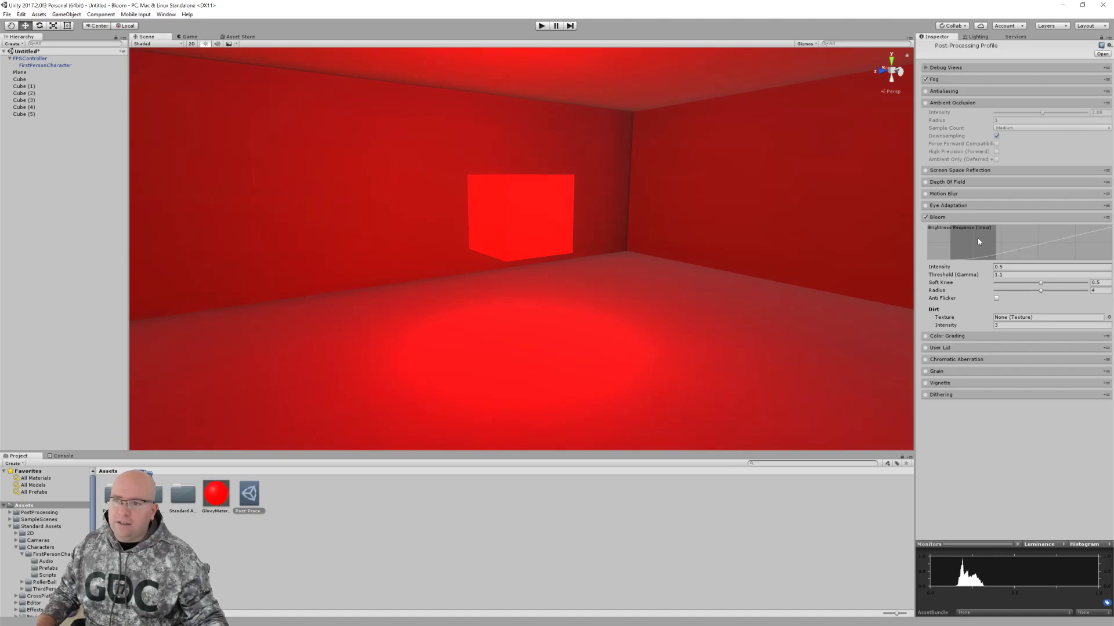
pyautogui.click(1022, 268)
pyautogui.write('2')
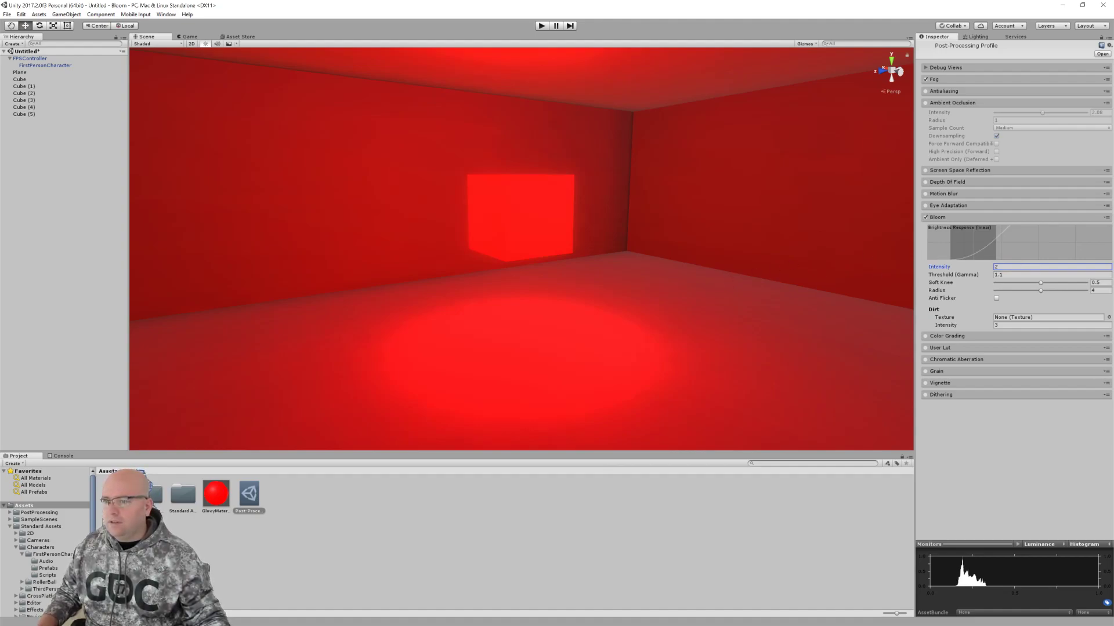
pyautogui.write('3')
pyautogui.moveTo(529, 272); pyautogui.dragTo(522, 250, button='right')
pyautogui.press('d')
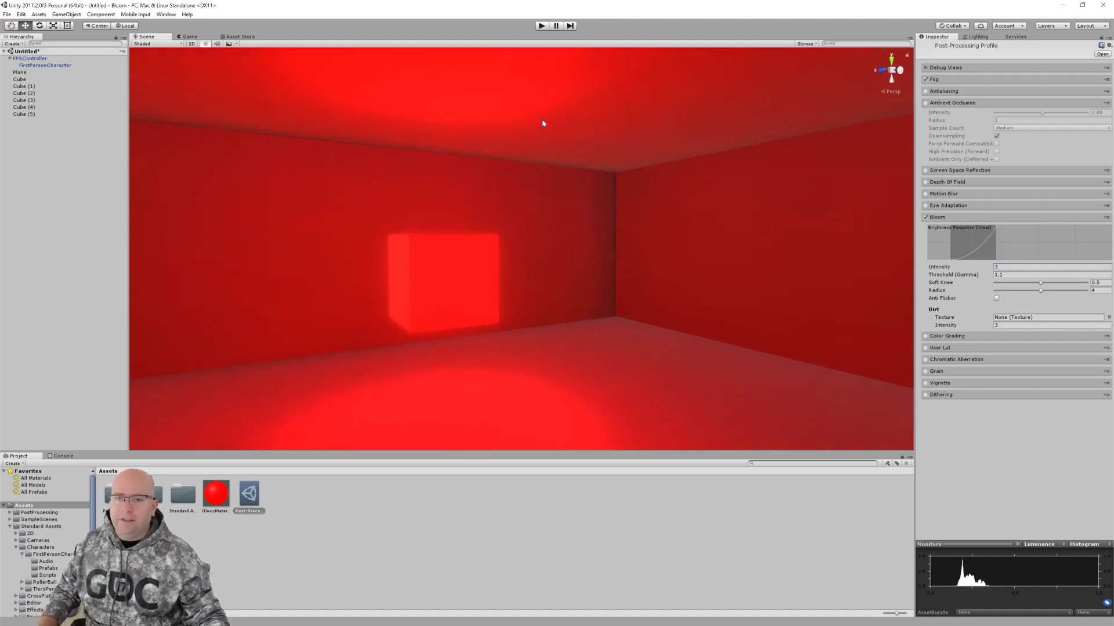
pyautogui.click(1021, 267)
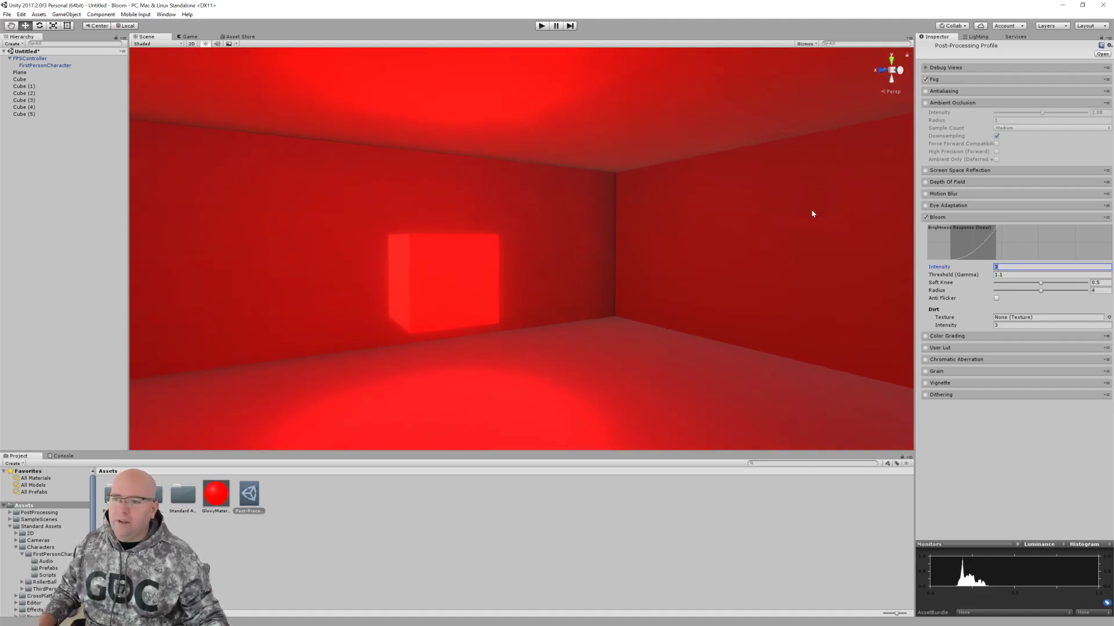
# Run the scene, walk around the glowing cube to examine the bloom in game, and stop playback
pyautogui.click(542, 26)
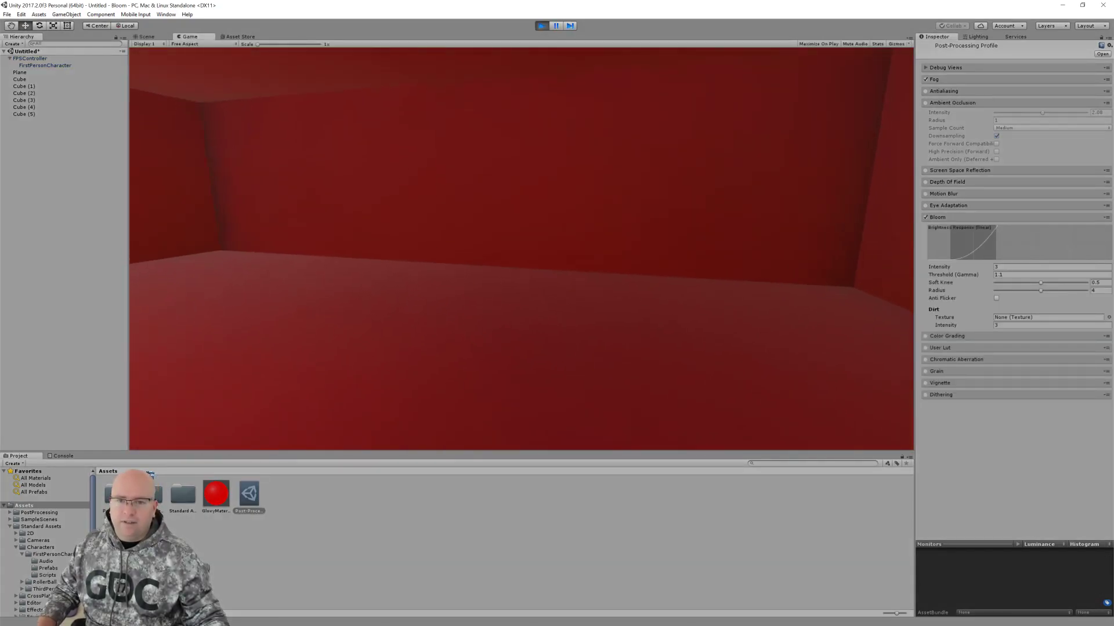
pyautogui.press('w')
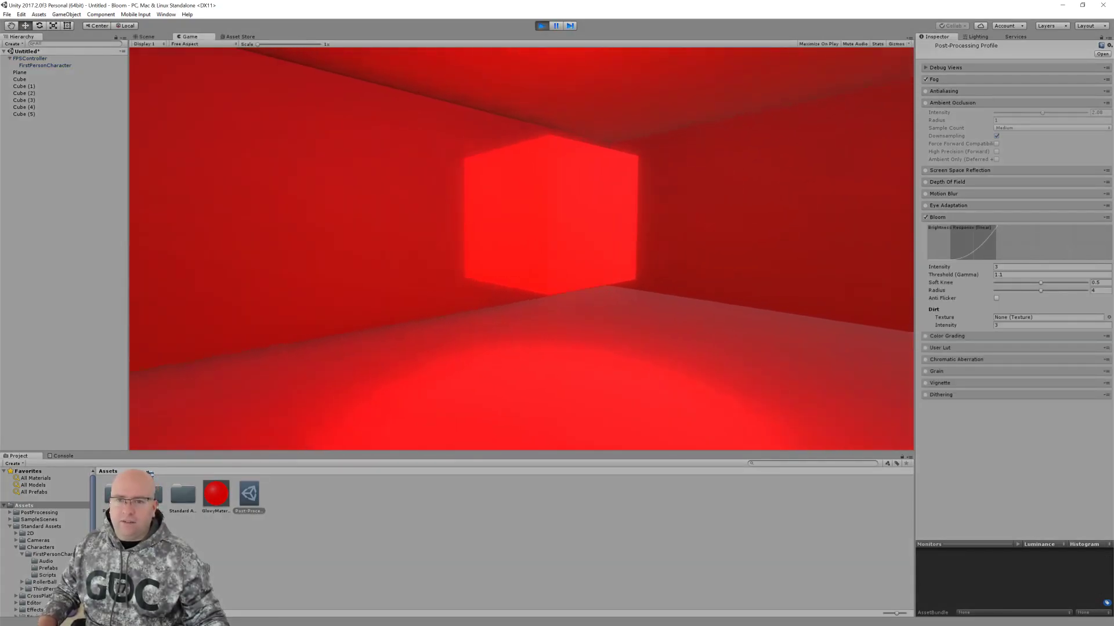
pyautogui.press('d')
pyautogui.press('s')
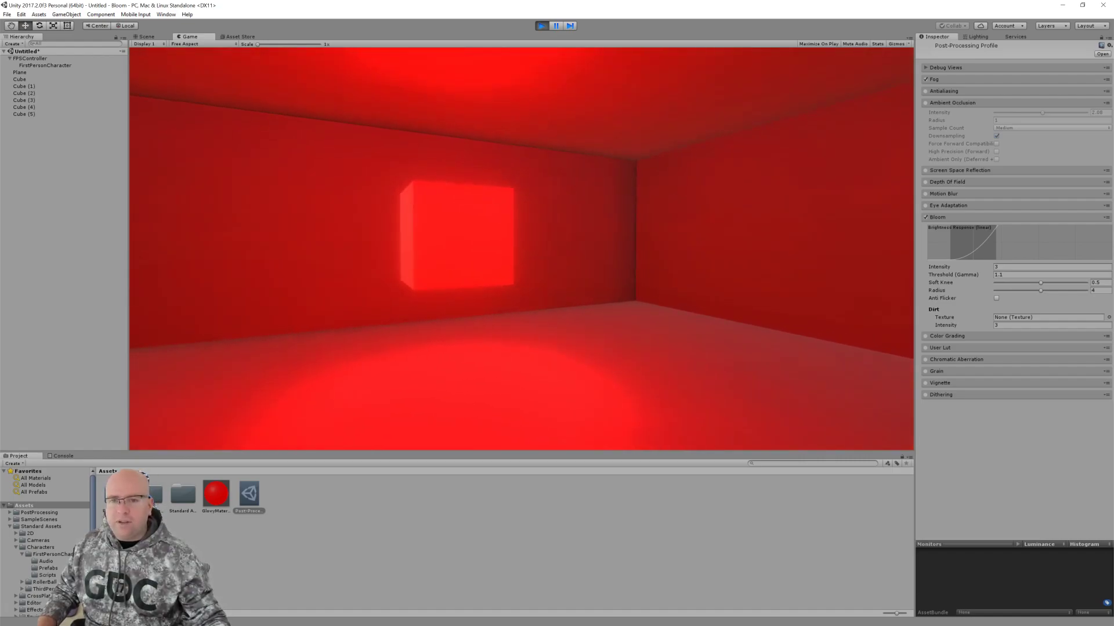
pyautogui.press('Escape')
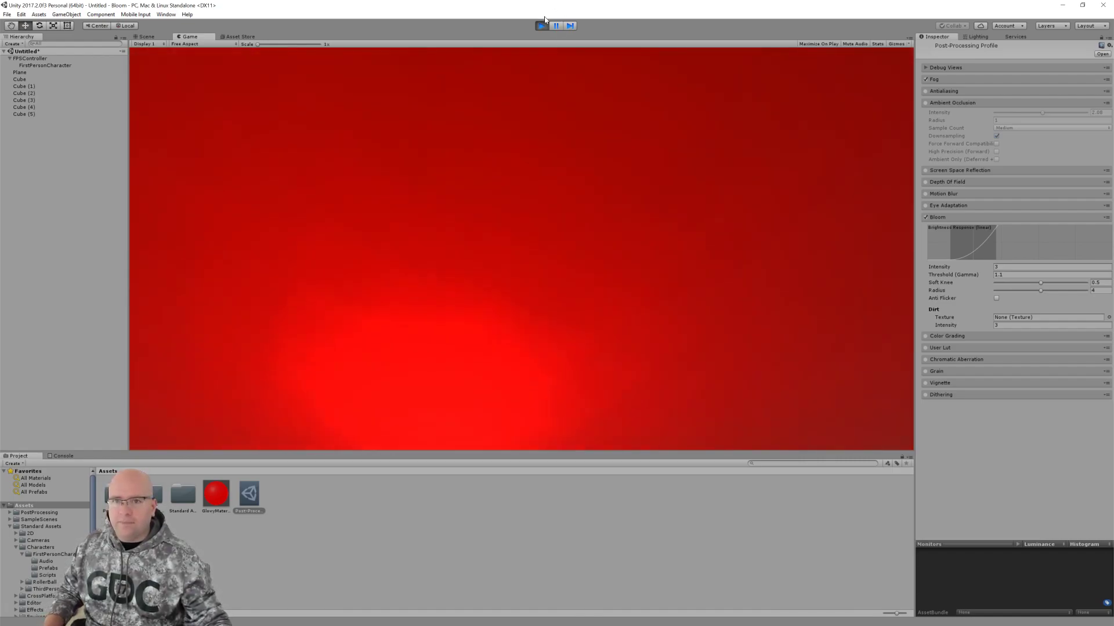
pyautogui.click(543, 25)
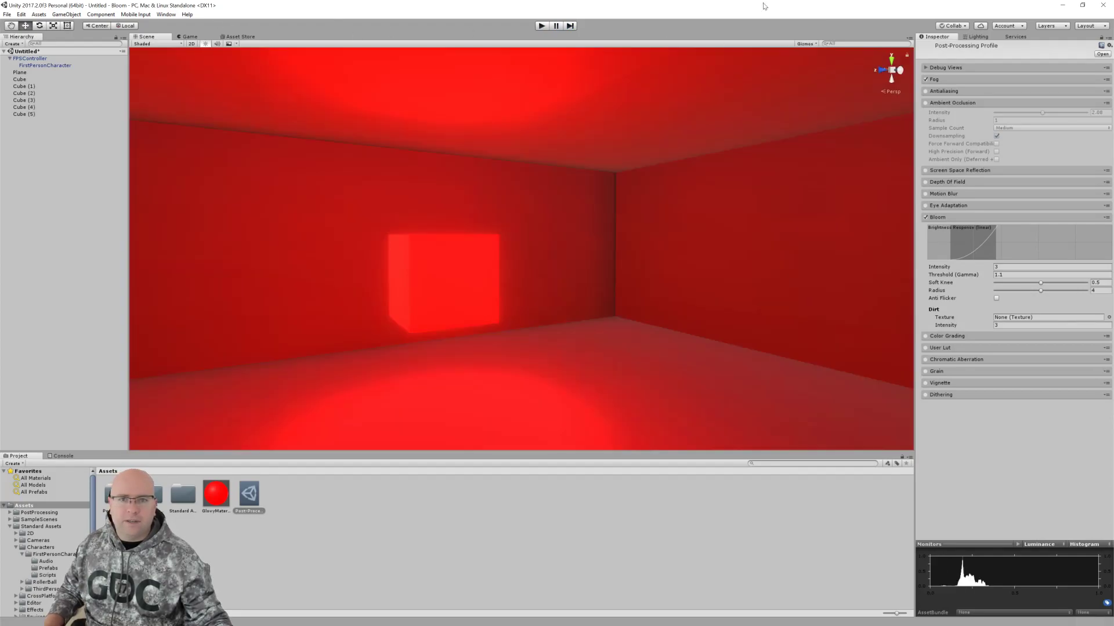
# Turn on Maximize On Play for the Game view and return to the Scene view
pyautogui.click(212, 37)
pyautogui.click(813, 44)
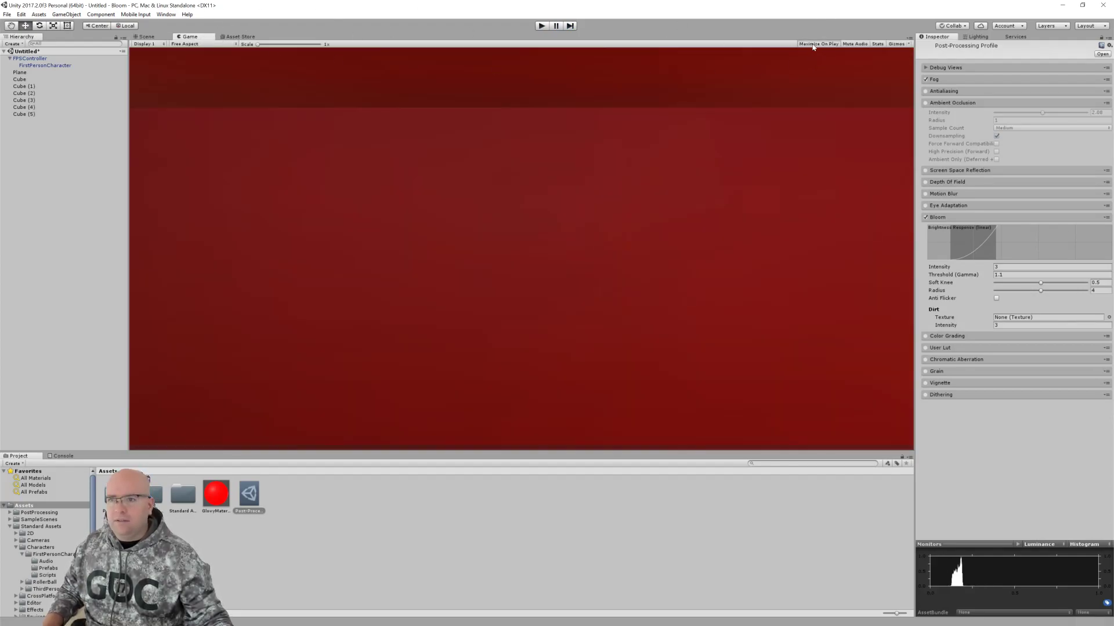
pyautogui.click(151, 37)
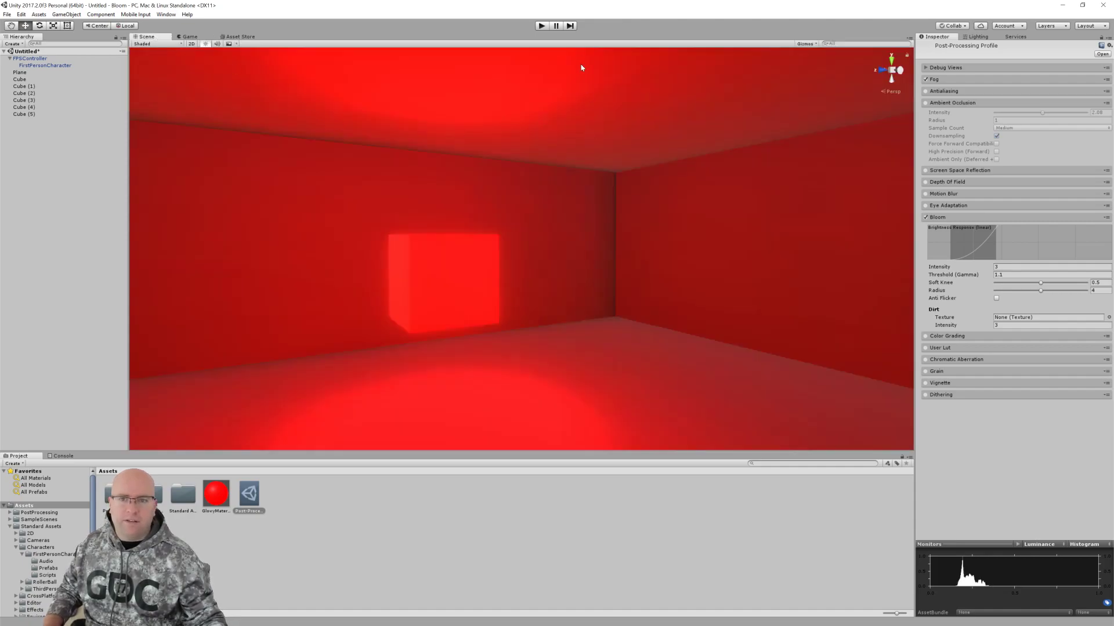
# Play the scene maximized, move toward and away from the cube to examine its glow, and stop playback
pyautogui.click(542, 27)
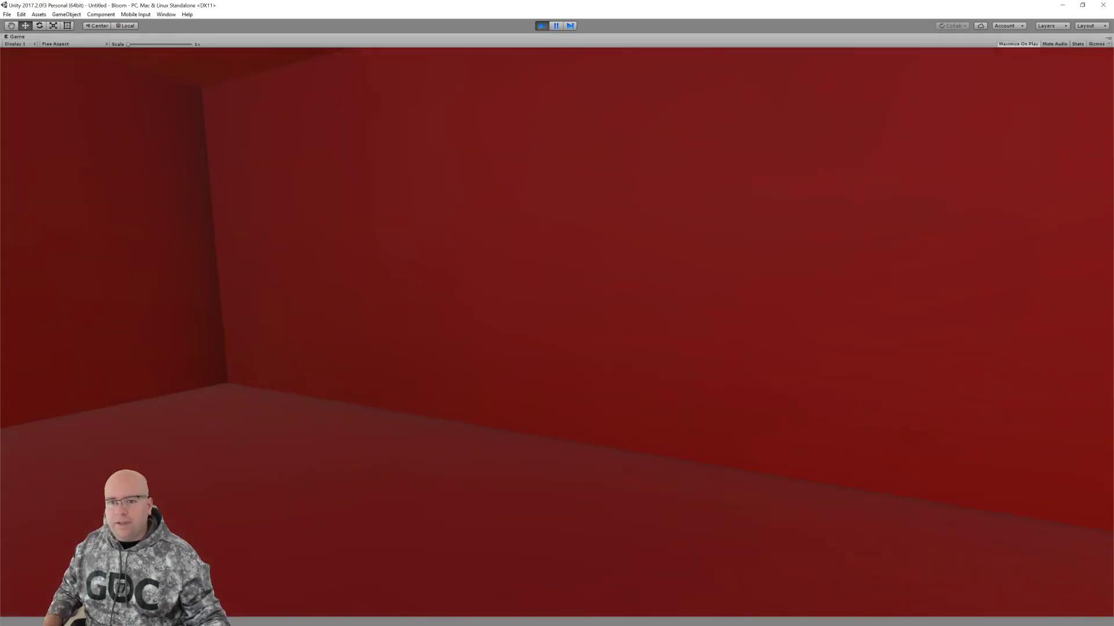
pyautogui.press('w')
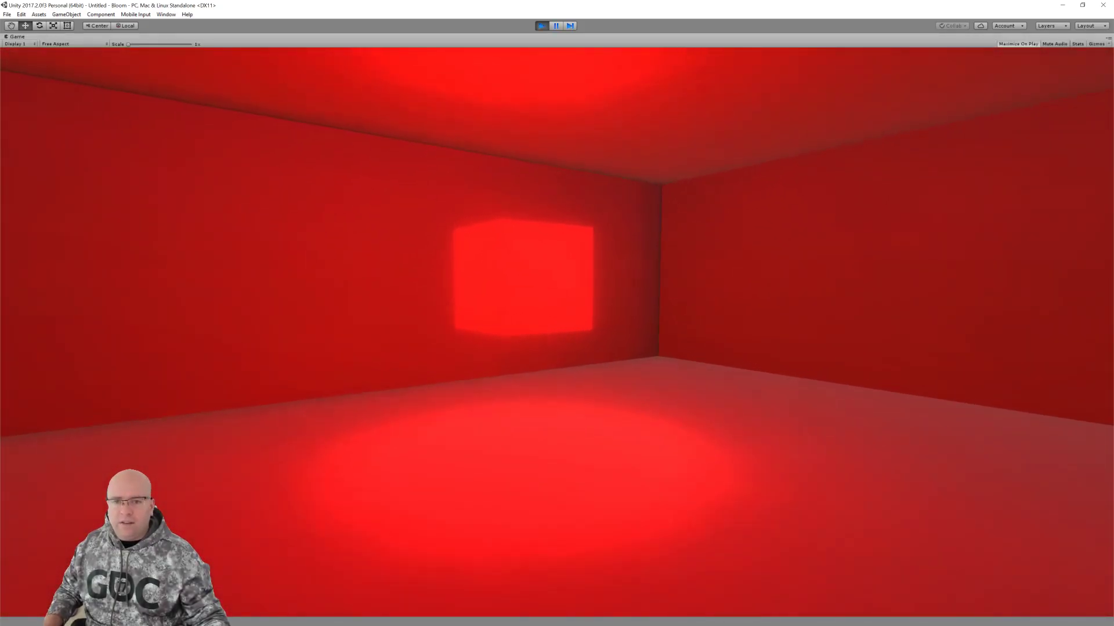
pyautogui.press('w')
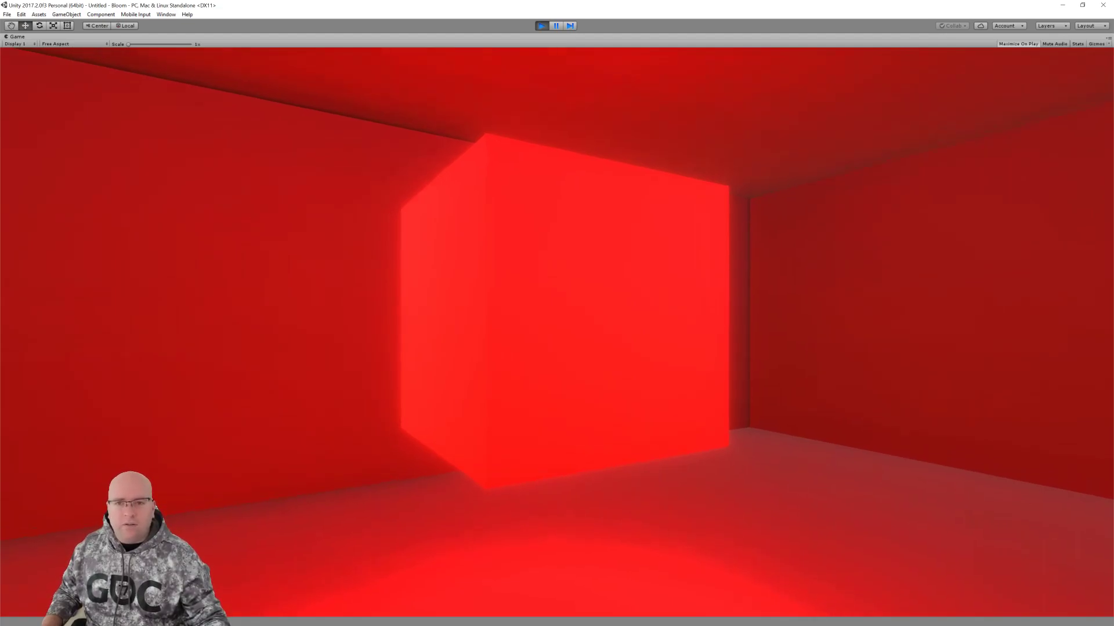
pyautogui.press('s')
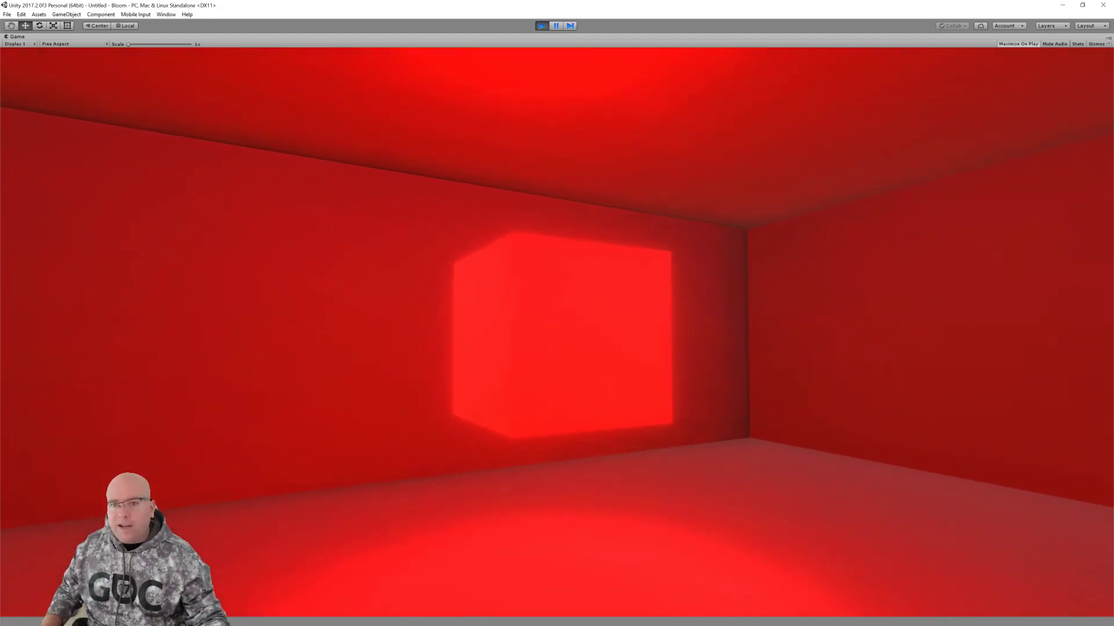
pyautogui.press('w')
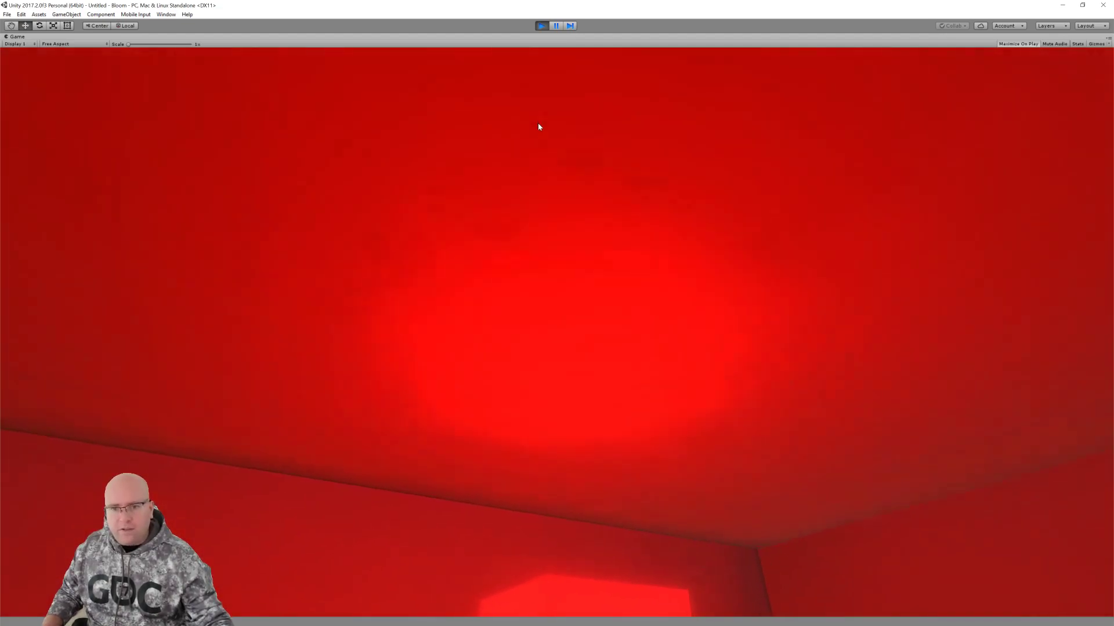
pyautogui.click(541, 25)
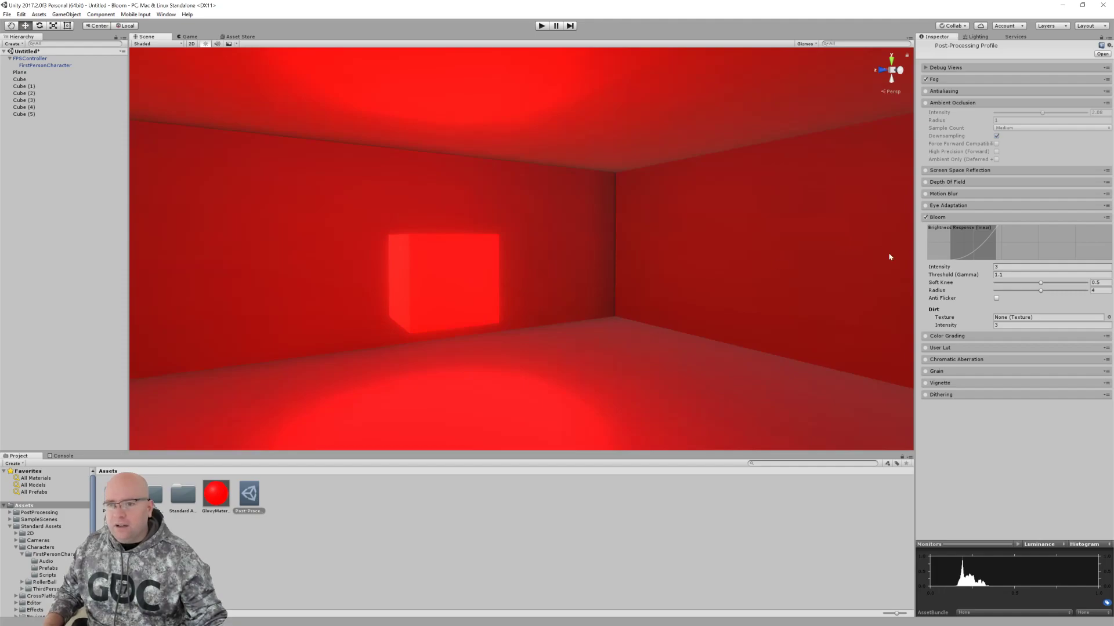
# Toggle Bloom off and on to compare the cube's glow, and examine the room from several angles with it enabled
pyautogui.click(925, 217)
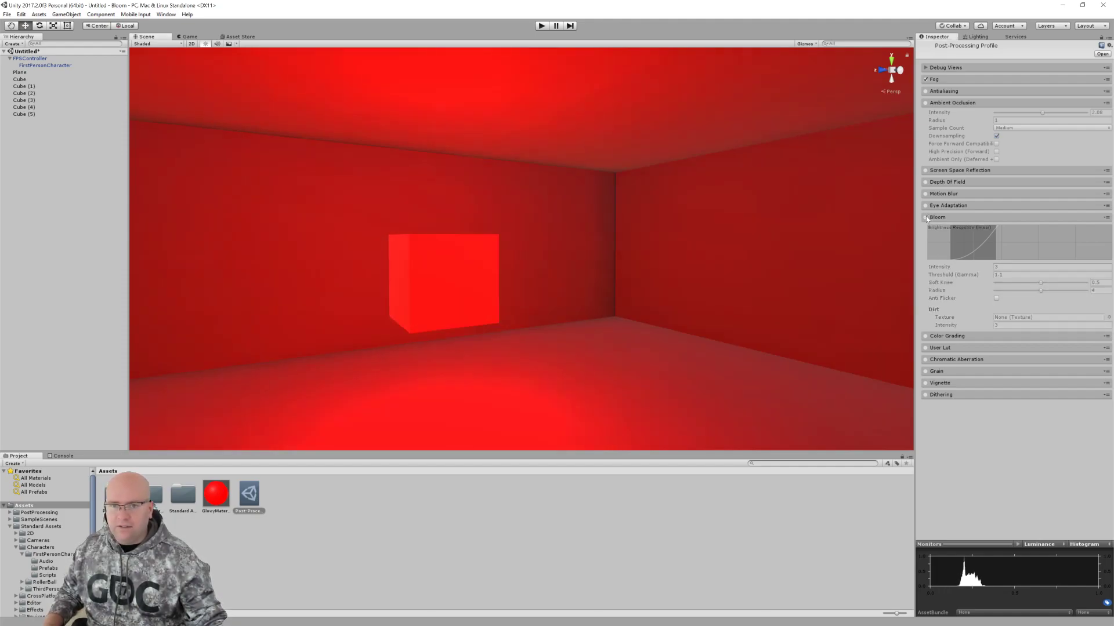
pyautogui.click(926, 217)
pyautogui.click(925, 217)
pyautogui.click(926, 218)
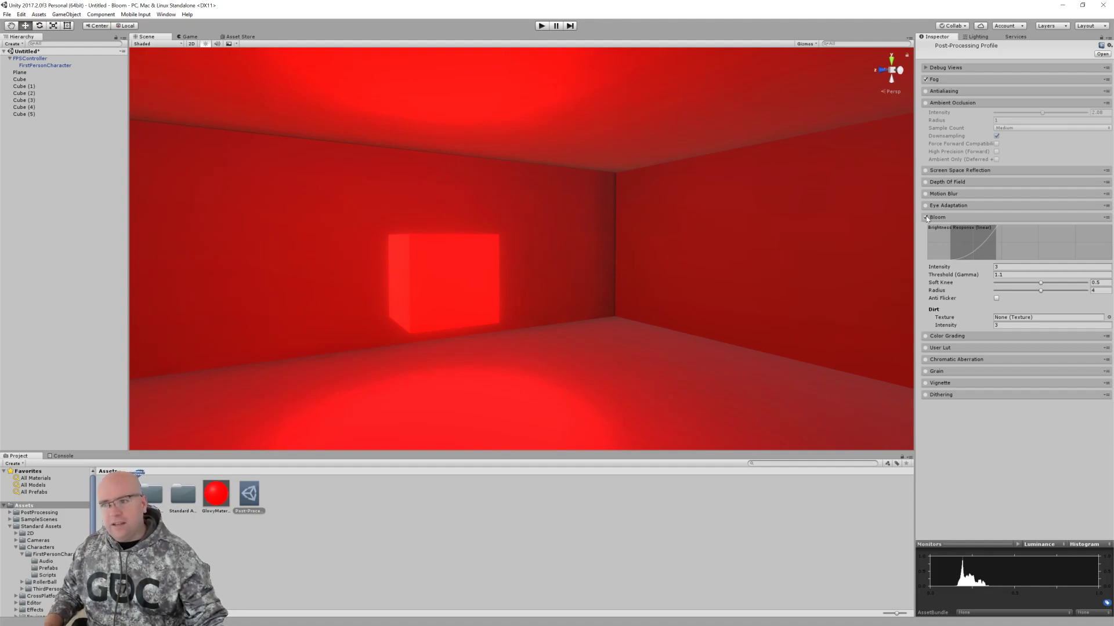
pyautogui.moveTo(702, 228); pyautogui.dragTo(698, 243, button='right')
pyautogui.press('s')
pyautogui.press('a')
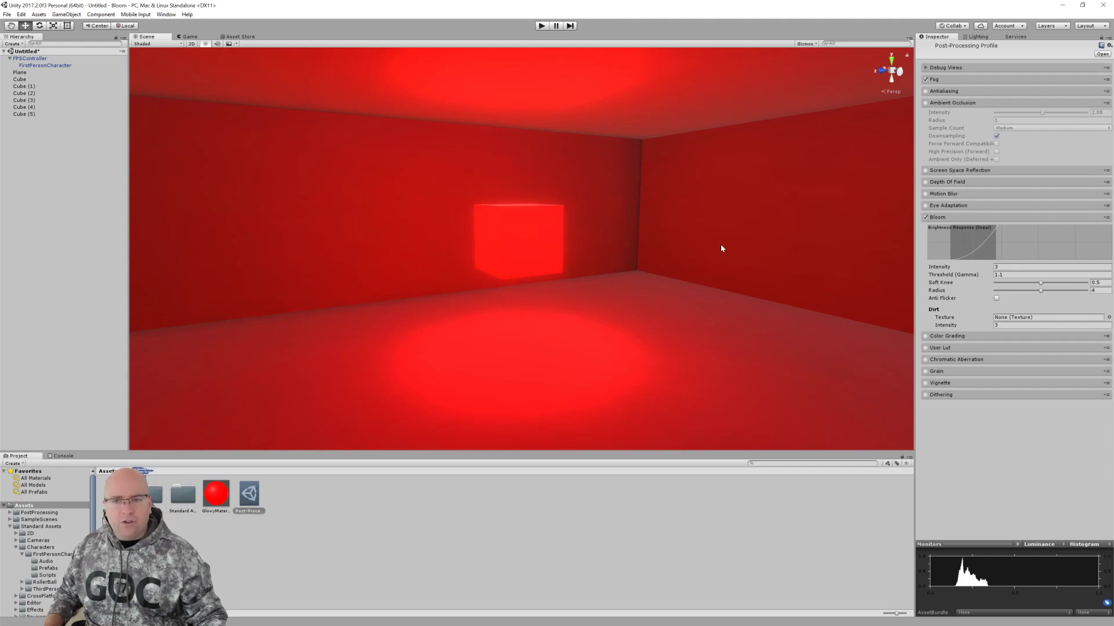
pyautogui.moveTo(710, 237)
pyautogui.mouseDown(button='right')
pyautogui.moveTo(691, 238)
pyautogui.moveTo(704, 246)
pyautogui.mouseUp(button='right')
pyautogui.press('w')
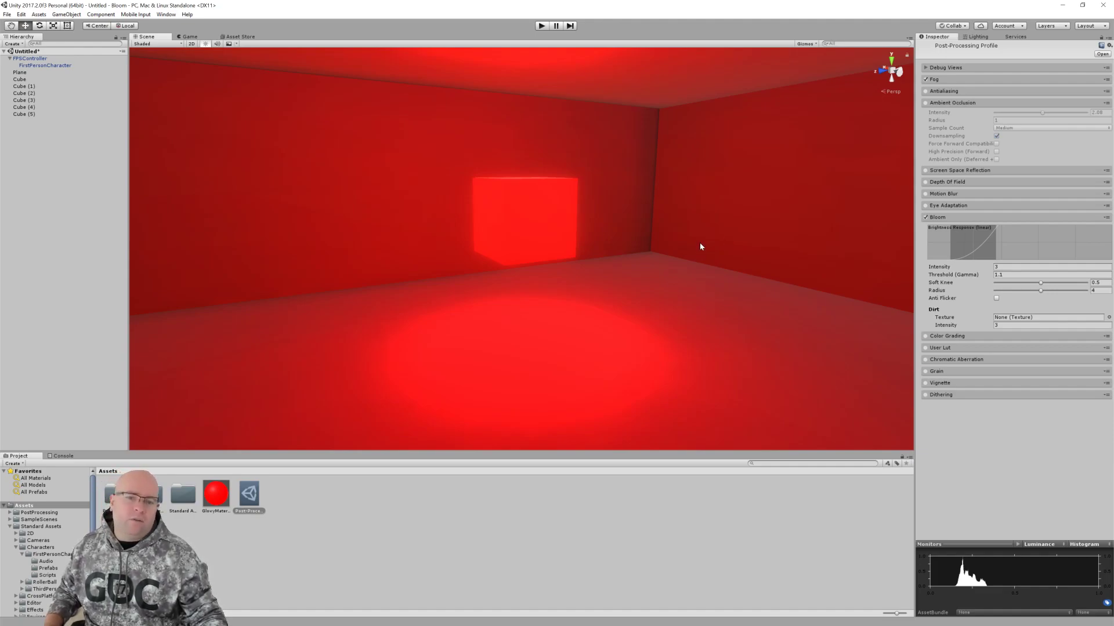
pyautogui.moveTo(699, 243); pyautogui.dragTo(716, 241, button='right')
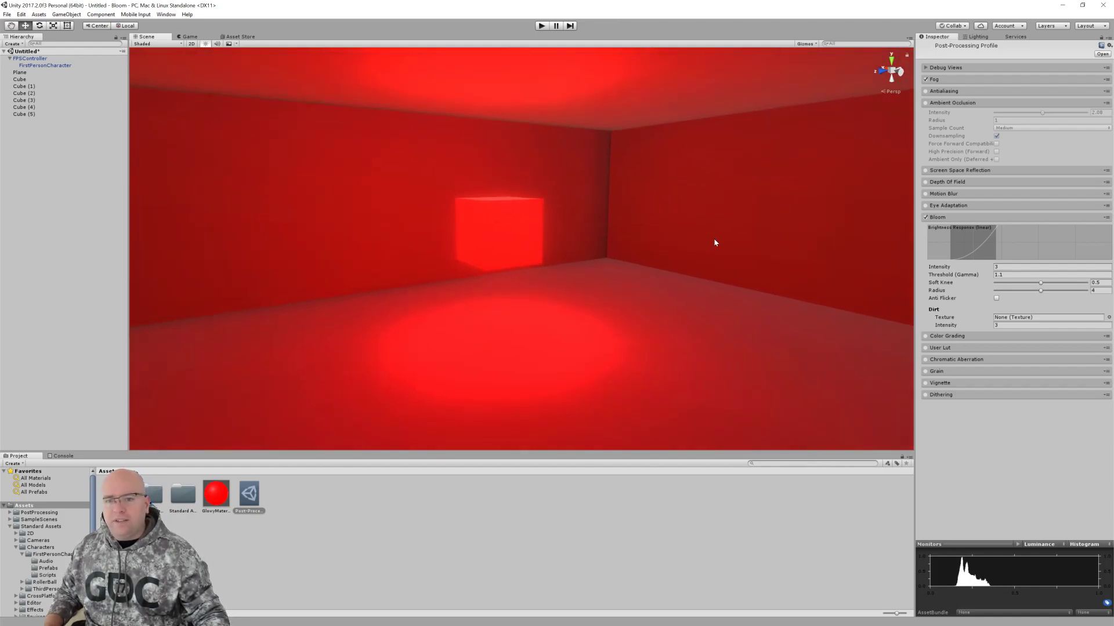
# Disable Bloom to inspect the cube up close without glow, and re-enable the effect
pyautogui.click(925, 217)
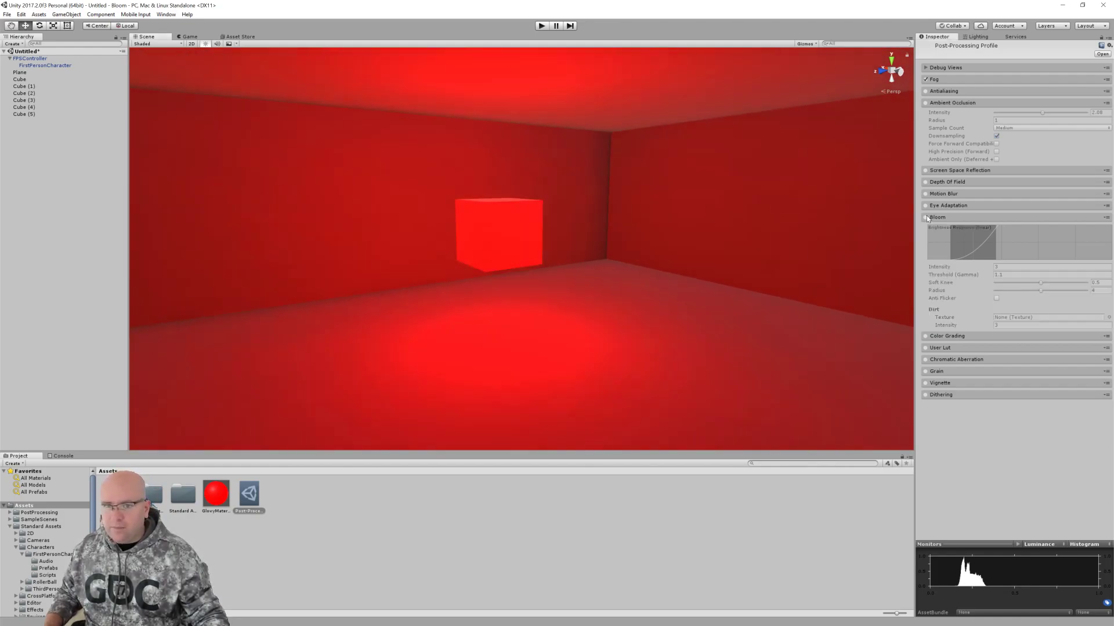
pyautogui.moveTo(666, 228); pyautogui.dragTo(664, 223, button='right')
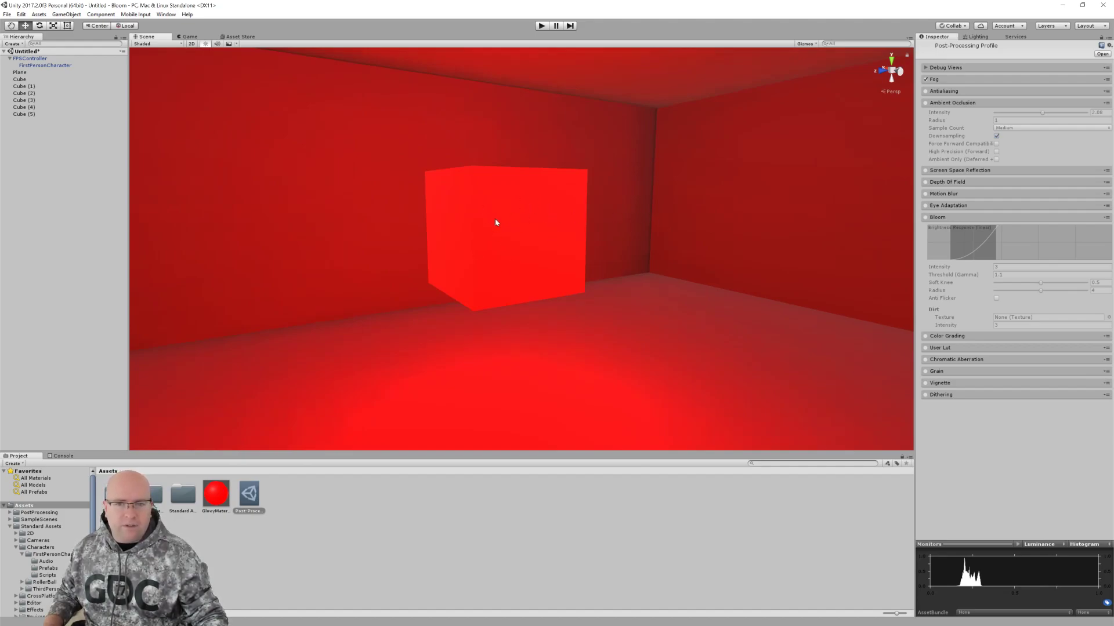
pyautogui.click(930, 218)
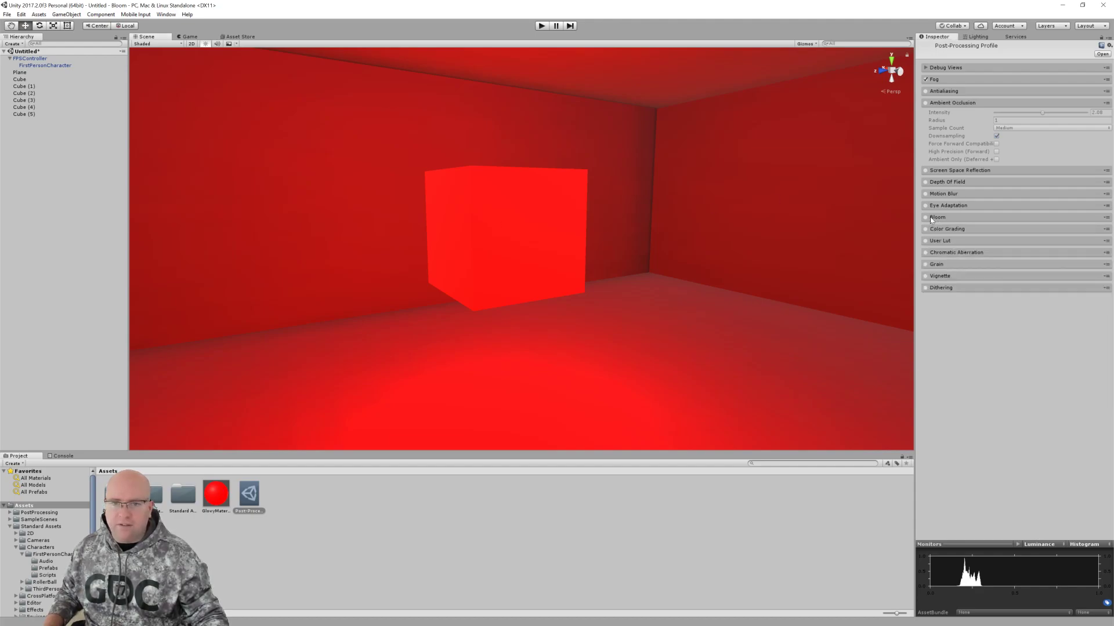
pyautogui.click(925, 217)
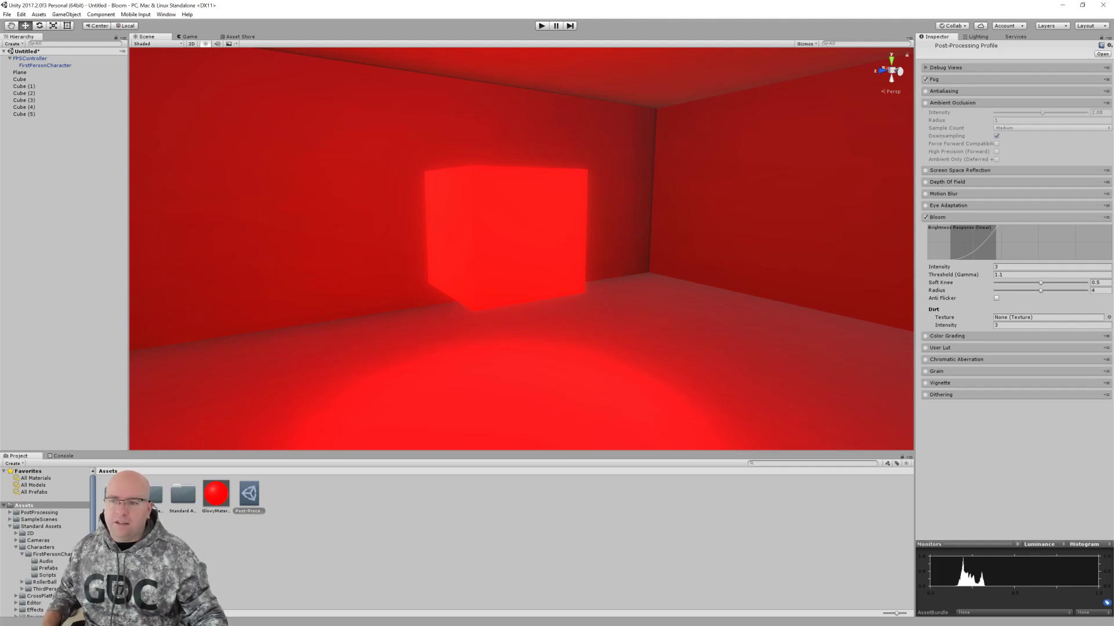
# Raise the Bloom radius to about 4.97 and its intensity to about 10.22
pyautogui.moveTo(1060, 290)
pyautogui.mouseDown()
pyautogui.moveTo(1084, 291)
pyautogui.moveTo(1055, 294)
pyautogui.mouseUp()
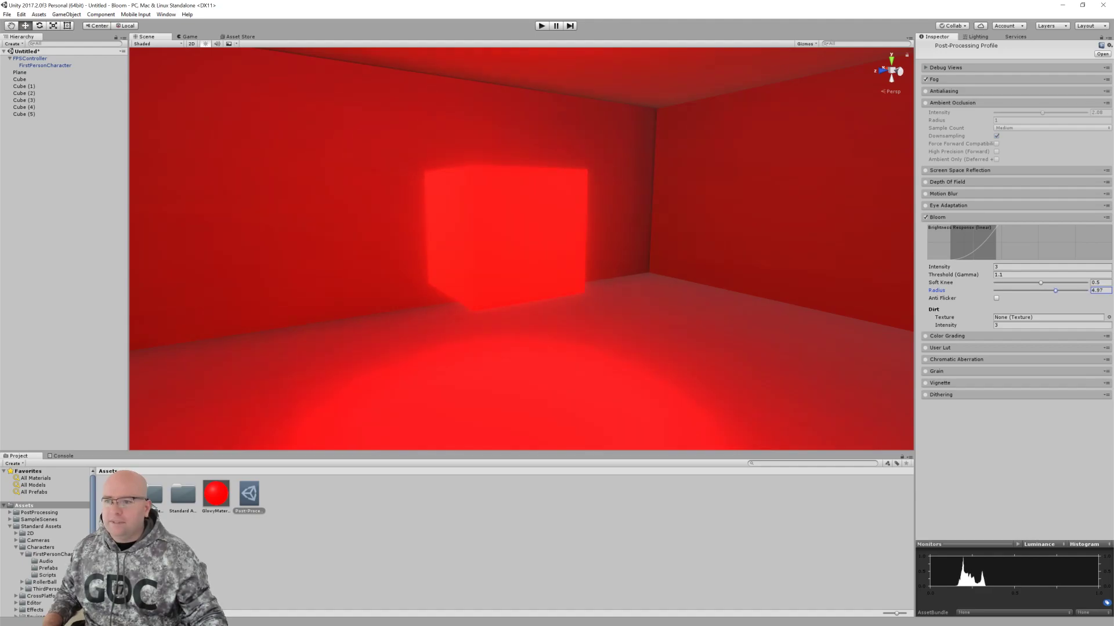
pyautogui.moveTo(981, 267); pyautogui.dragTo(1088, 264)
pyautogui.moveTo(695, 267); pyautogui.dragTo(680, 261, button='right')
pyautogui.press('s')
# Play the scene to examine the exaggerated bloom around the cube and on the ceiling, and stop playback
pyautogui.click(542, 26)
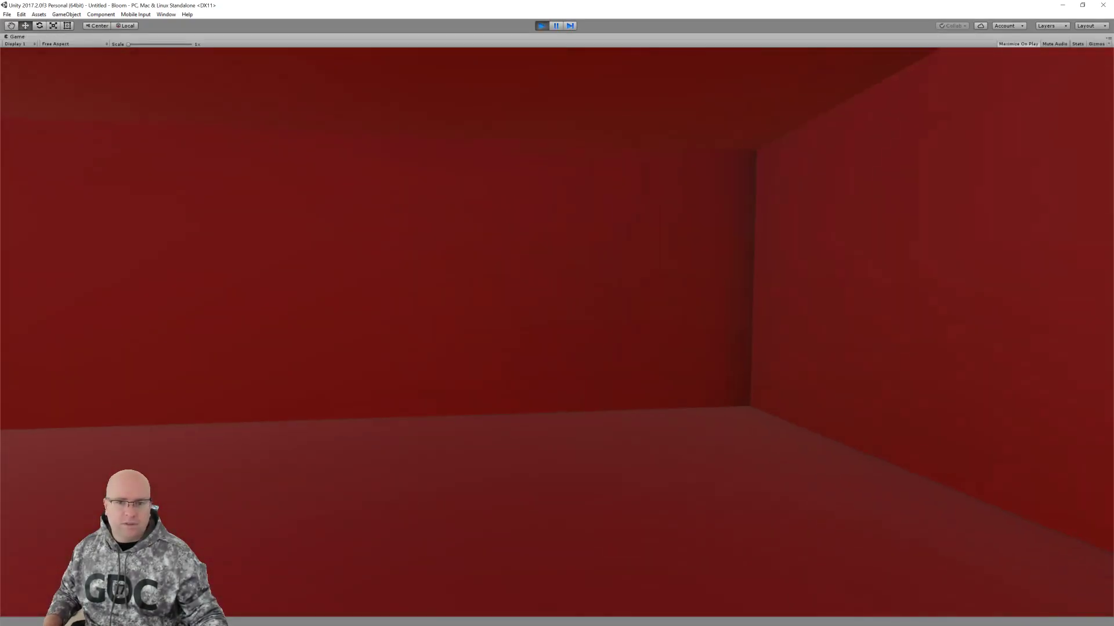
pyautogui.press('w')
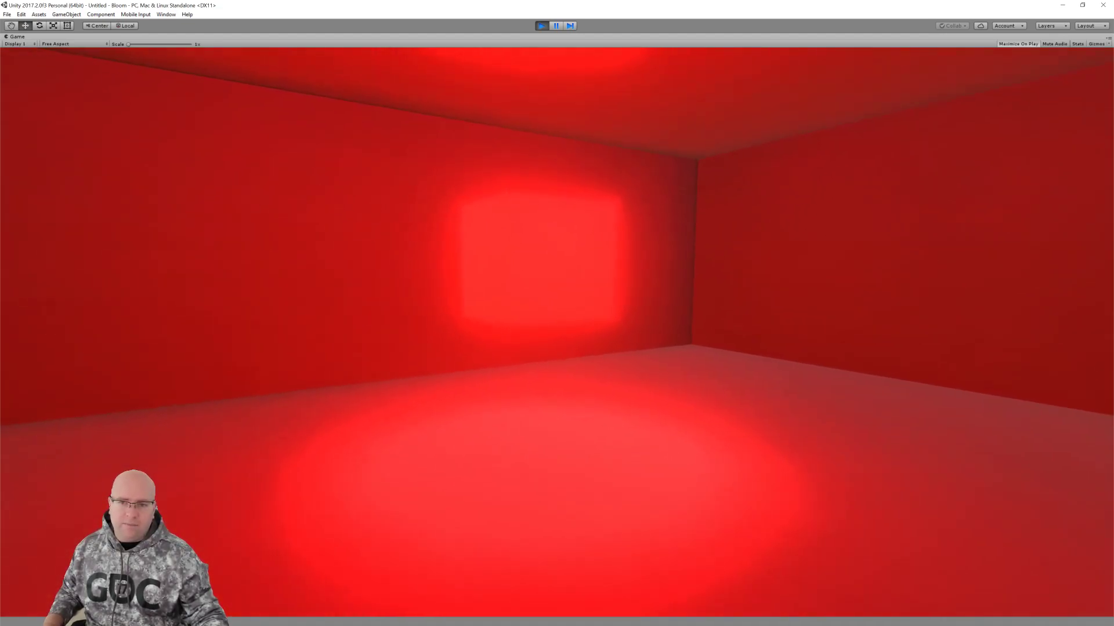
pyautogui.press('Escape')
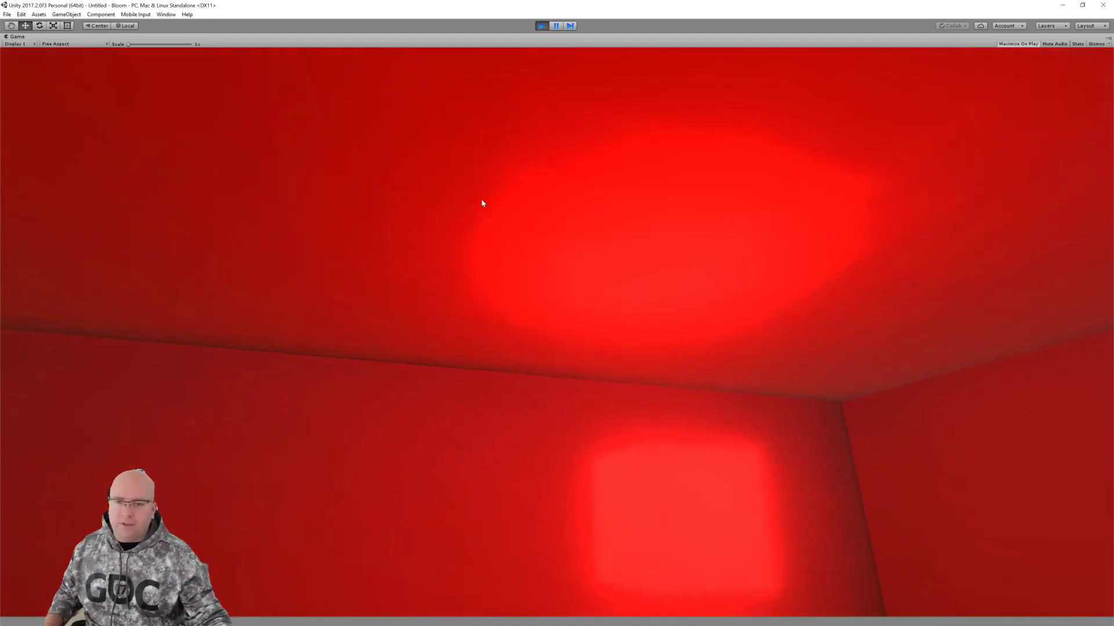
pyautogui.click(542, 26)
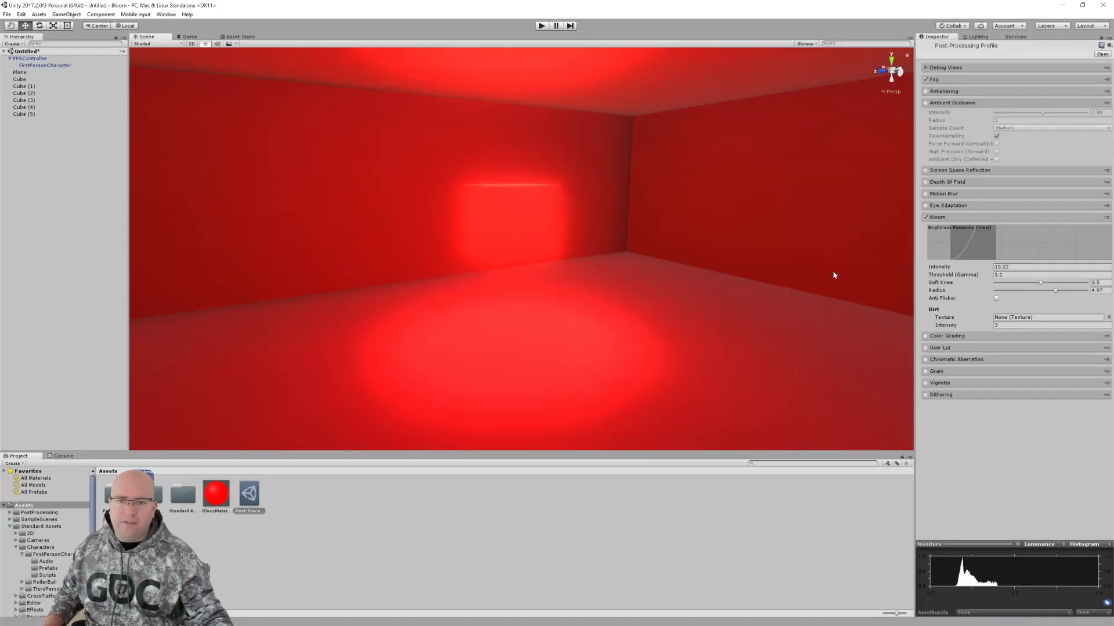
# Reduce the Bloom intensity to about 1.83 and its radius to about 1.89
pyautogui.moveTo(973, 270); pyautogui.dragTo(928, 269)
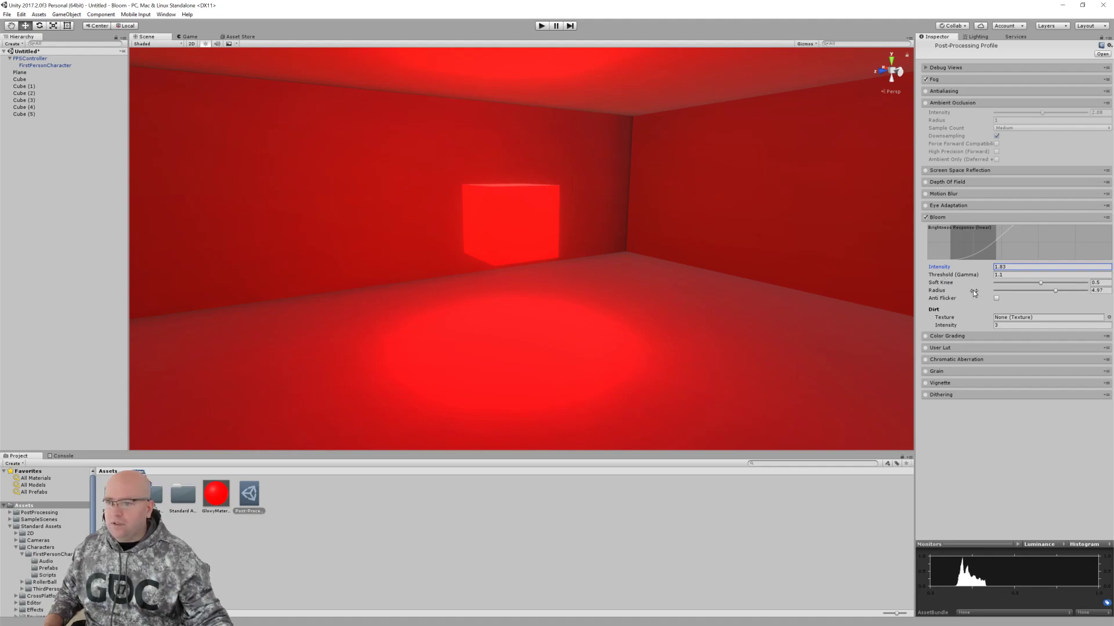
pyautogui.moveTo(948, 290); pyautogui.dragTo(935, 294)
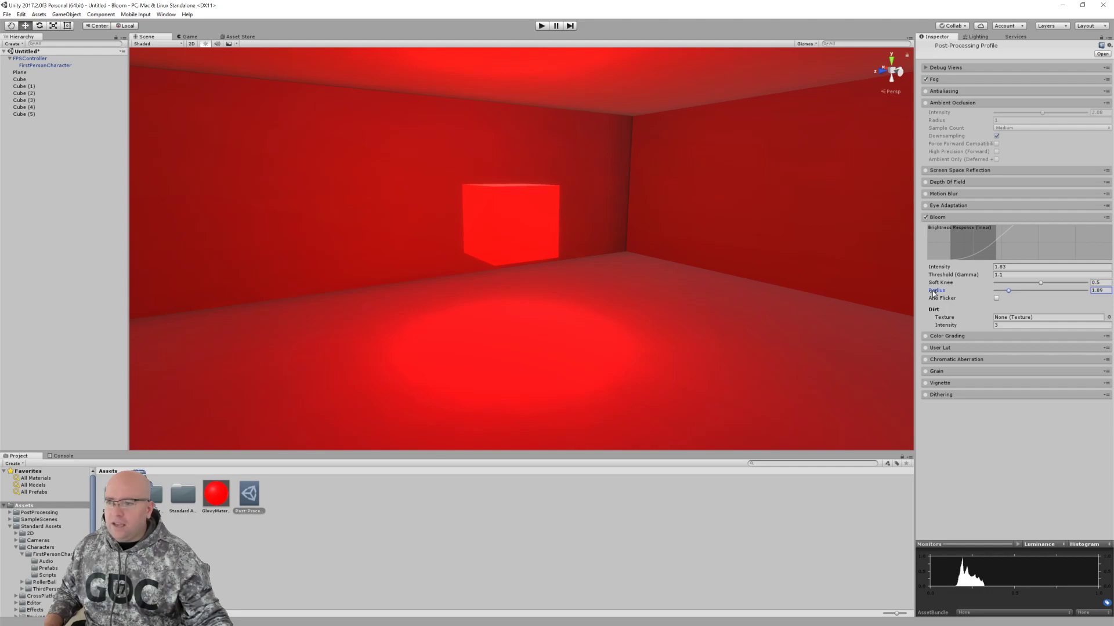